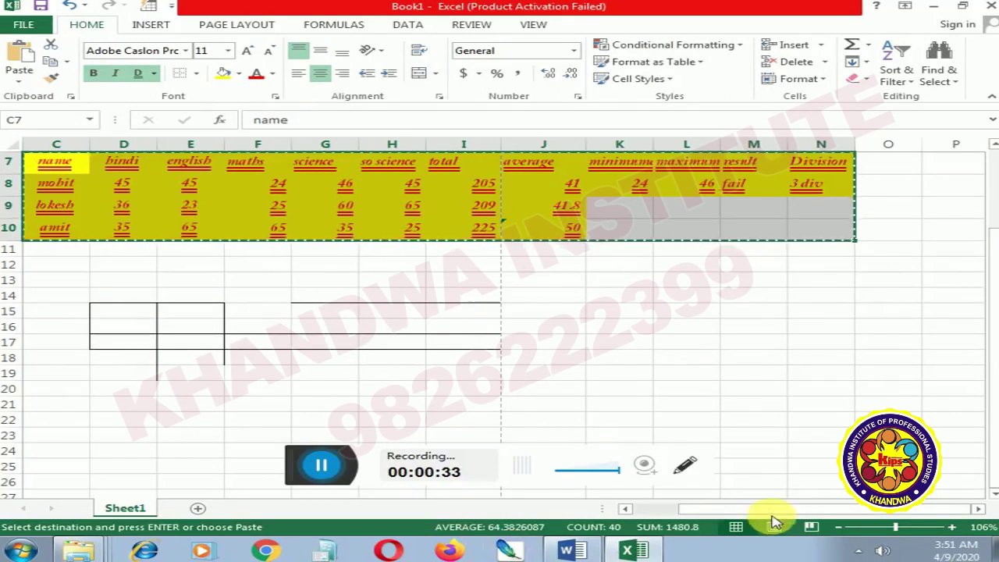
- Move the cut marks table from C7:N10 so that it starts at cell A7
left_click_drag(735, 510, 643, 515)
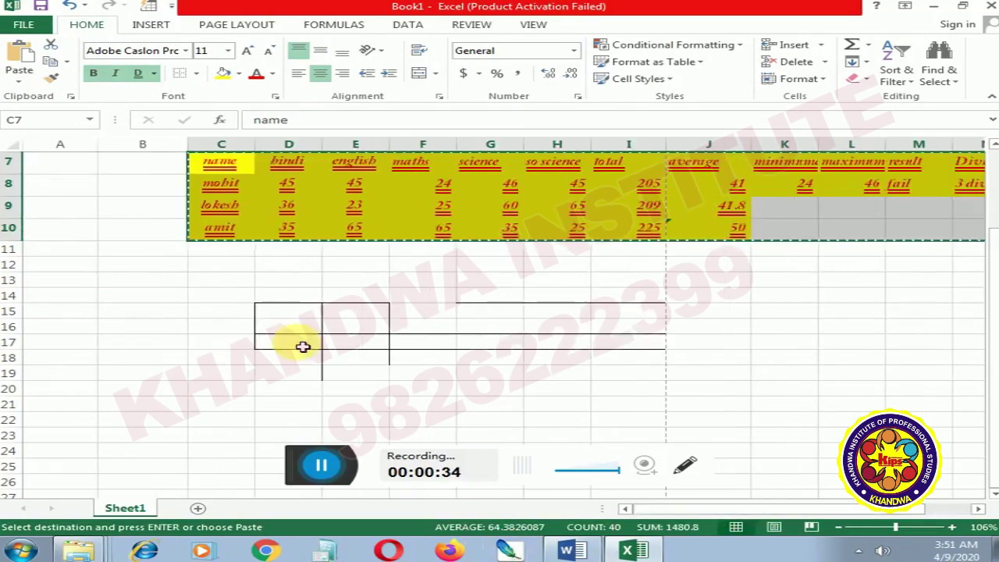
left_click(47, 165)
left_click(17, 52)
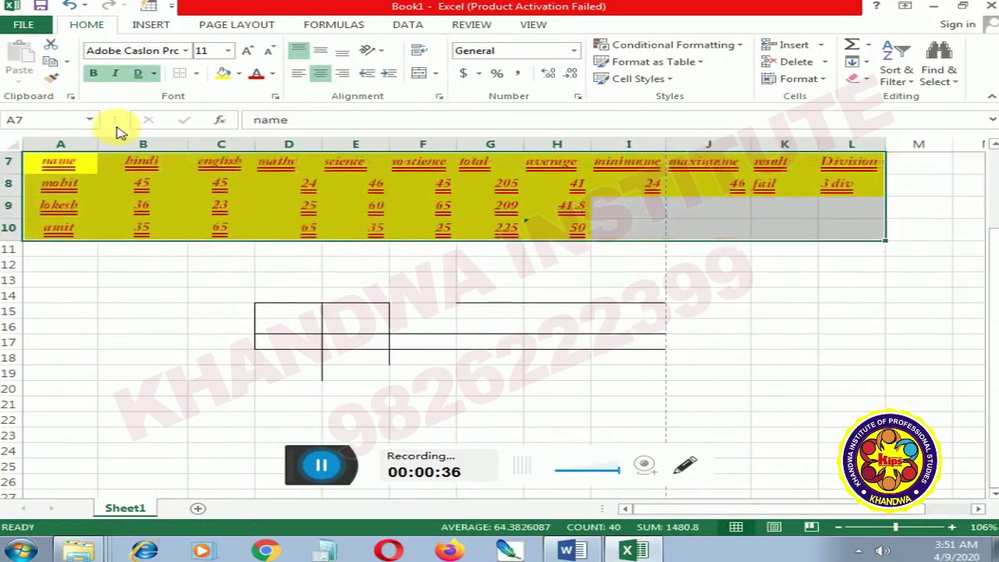
left_click(88, 160)
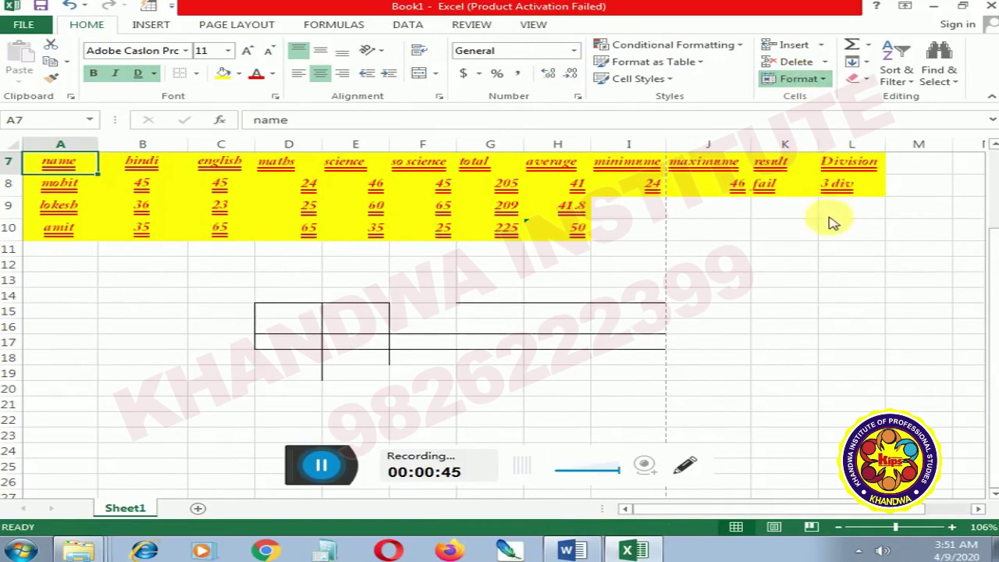
- Hide column A and unhide it again
left_click(698, 245)
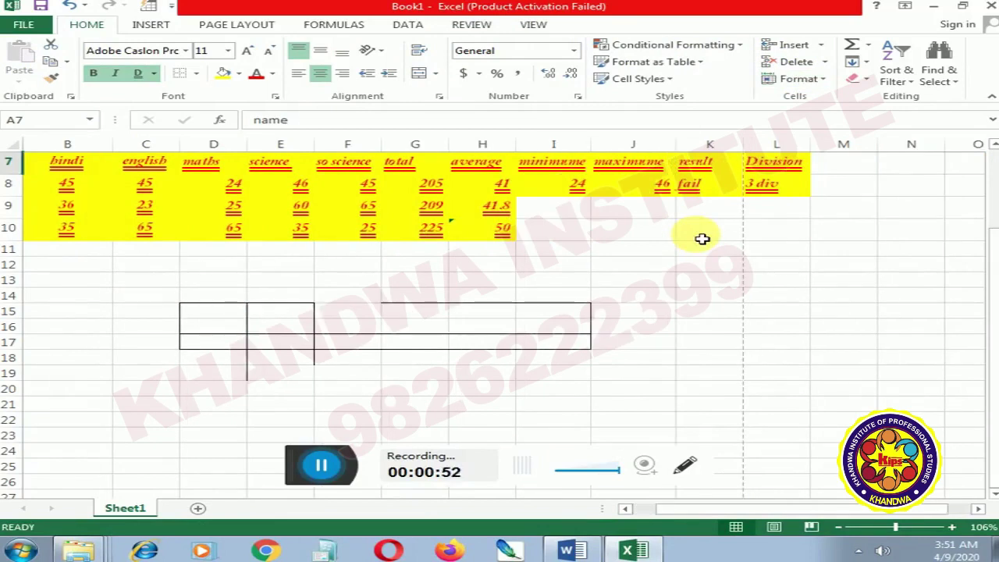
scroll(638, 232, "up", 2)
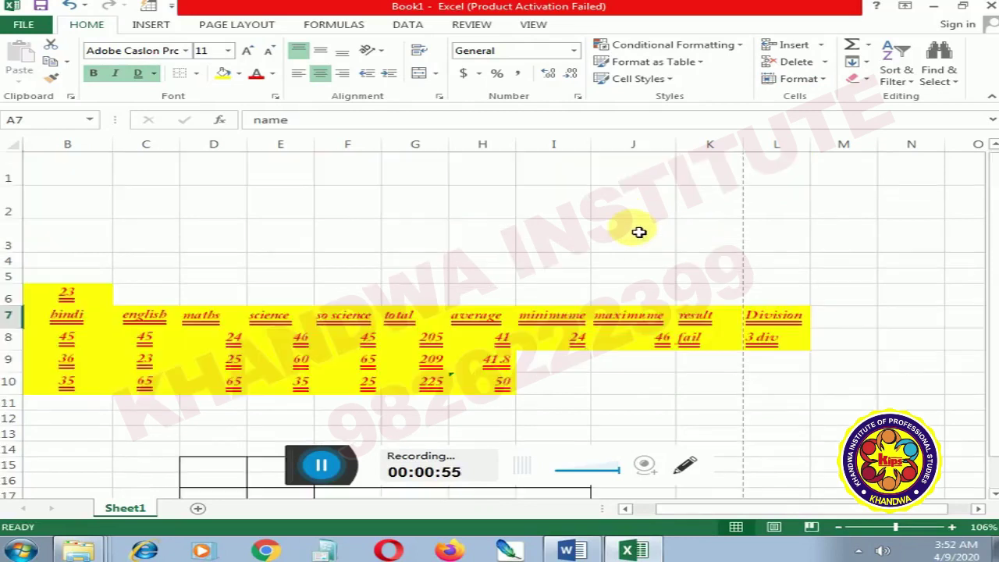
scroll(638, 232, "down", 2)
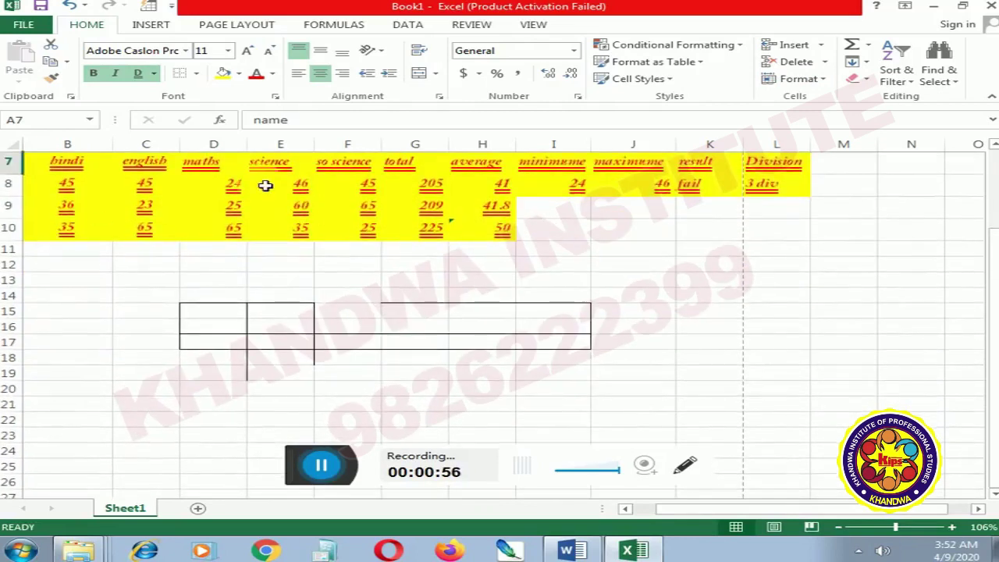
left_click(806, 81)
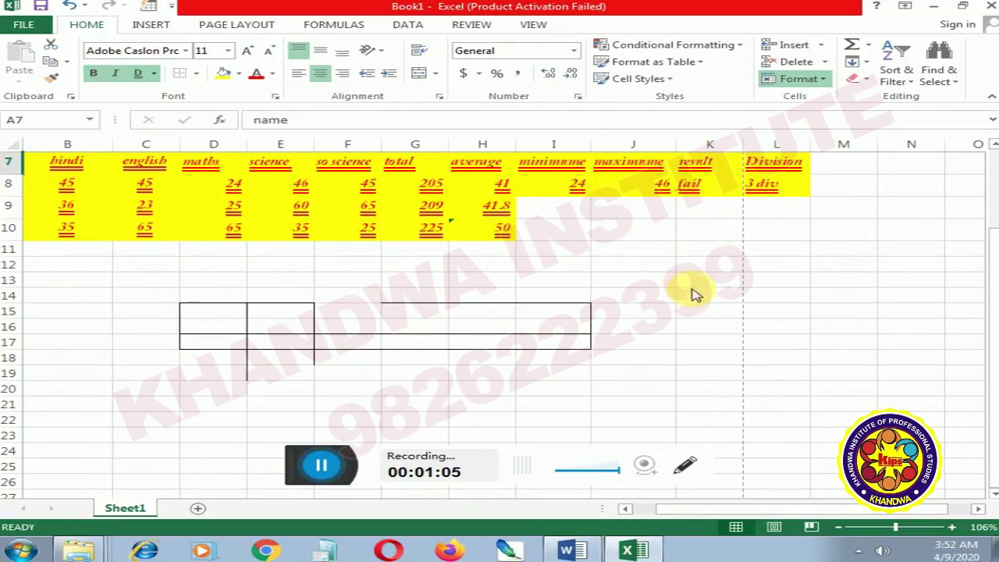
scroll(699, 303, "left", 1)
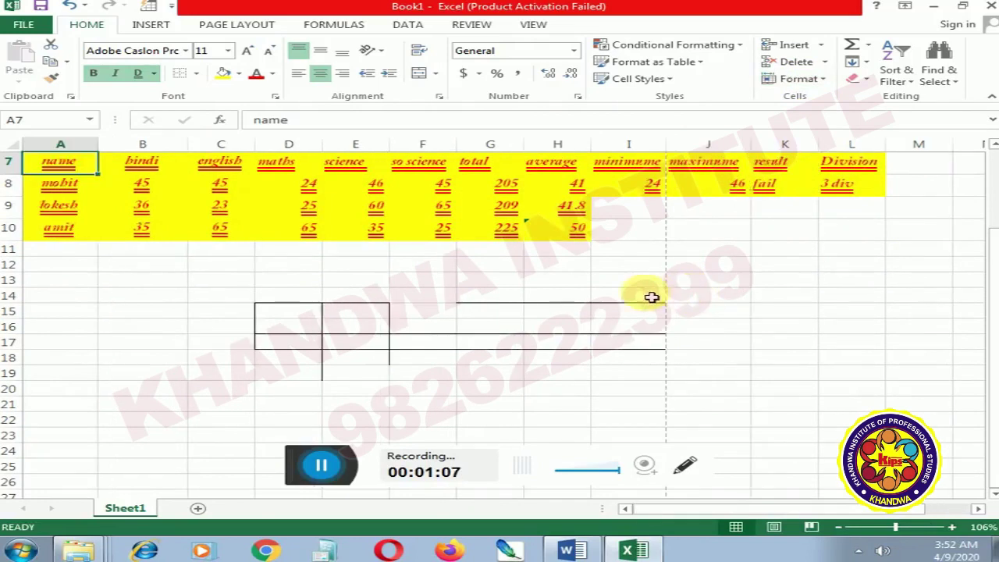
- Cut the range A6:L11 and paste it starting at cell A1
scroll(464, 295, "up", 2)
left_click_drag(67, 296, 870, 406)
left_click(50, 45)
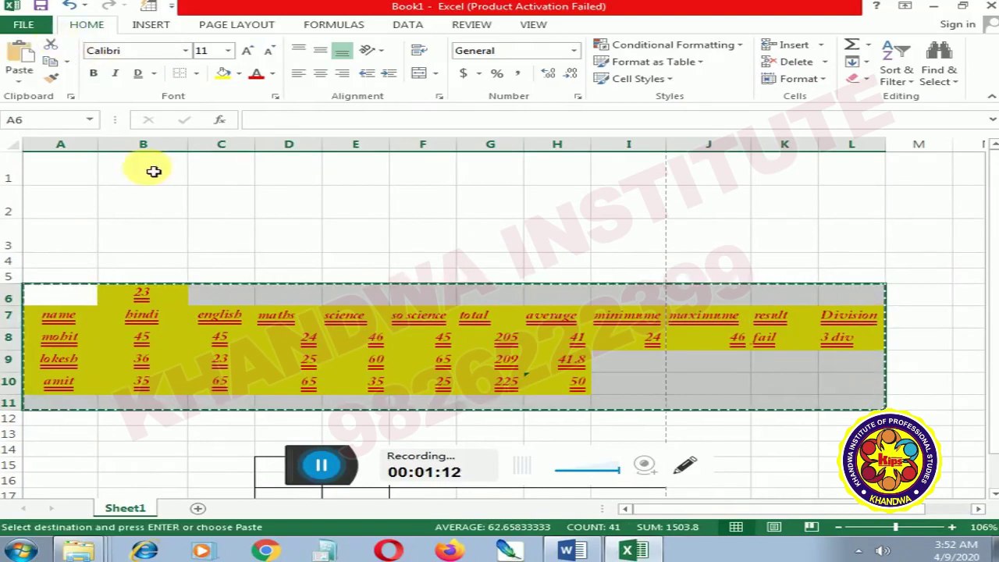
left_click(44, 169)
left_click(23, 56)
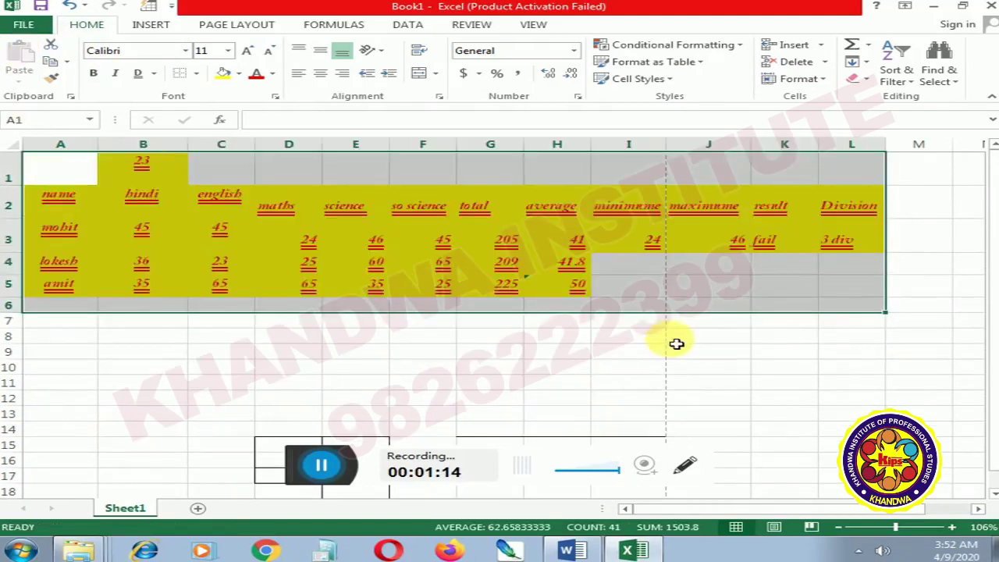
- Clear the contents of cell B1 above the table's header row
left_click(673, 339)
left_click(146, 171)
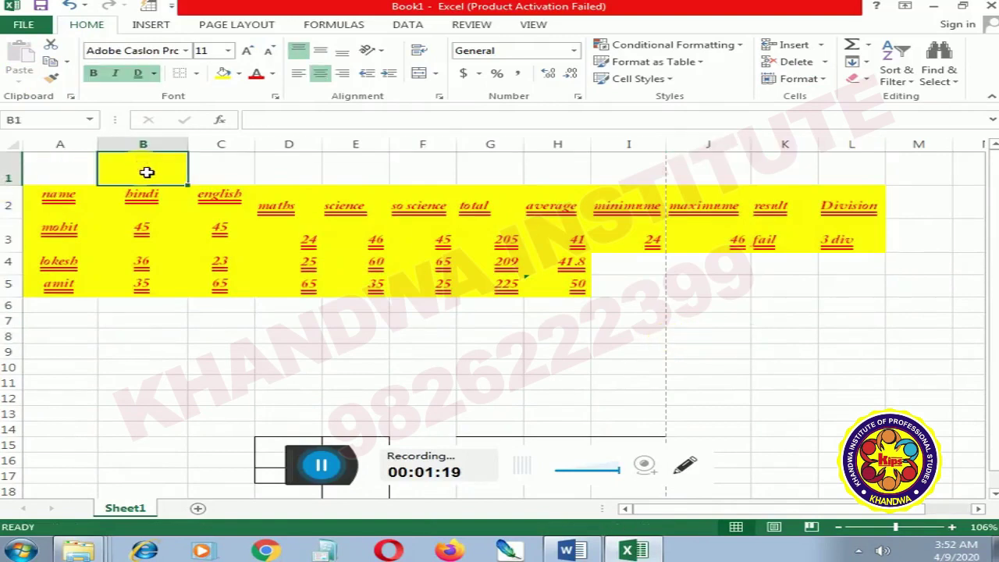
- Cut the range A2:L6 and paste it at A1 so the table header occupies row 1
left_click_drag(56, 199, 796, 299)
left_click(50, 60)
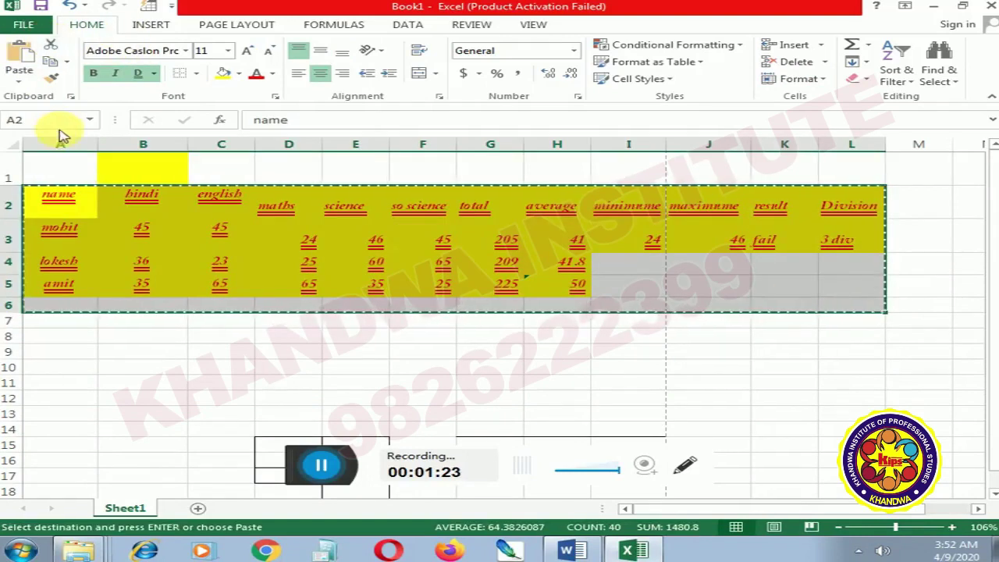
left_click(65, 162)
left_click(19, 56)
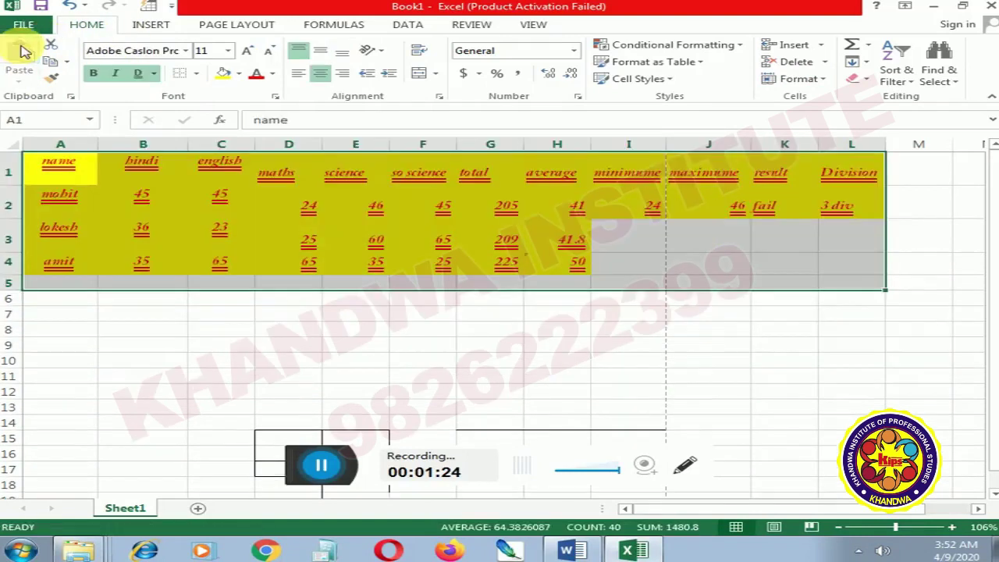
left_click(423, 243)
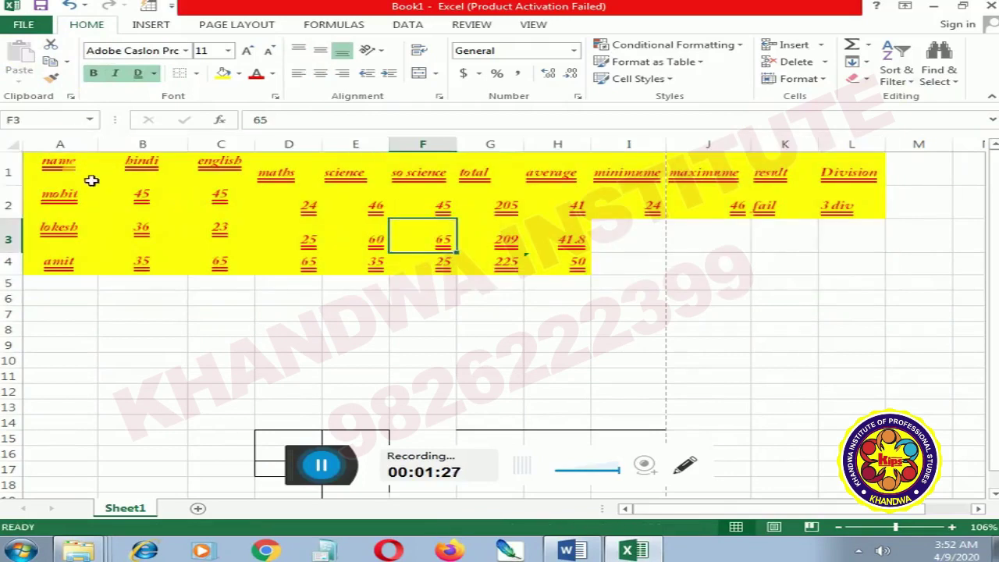
- Hide row 1 with the table headers and unhide it again
left_click(68, 166)
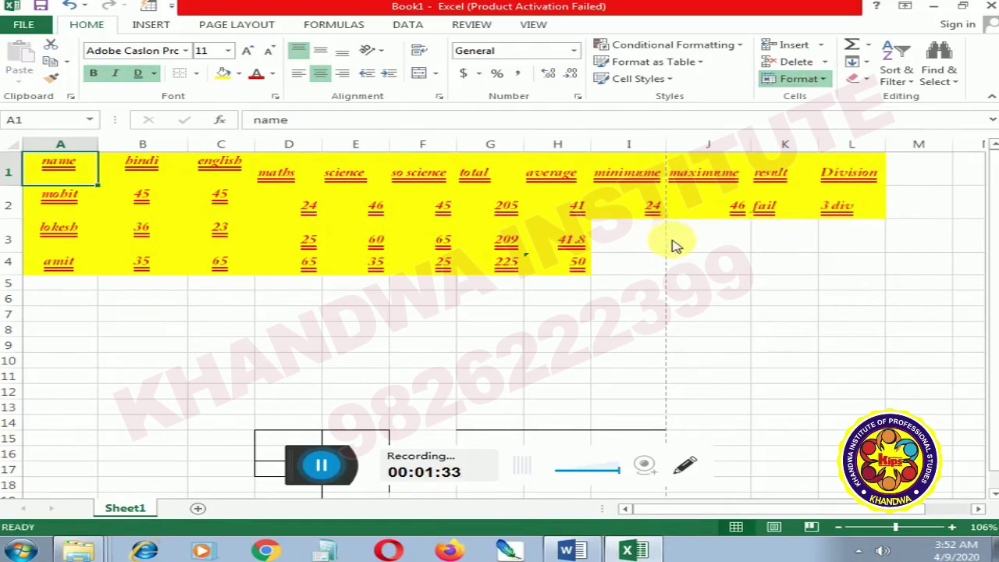
scroll(678, 223, "down", 1)
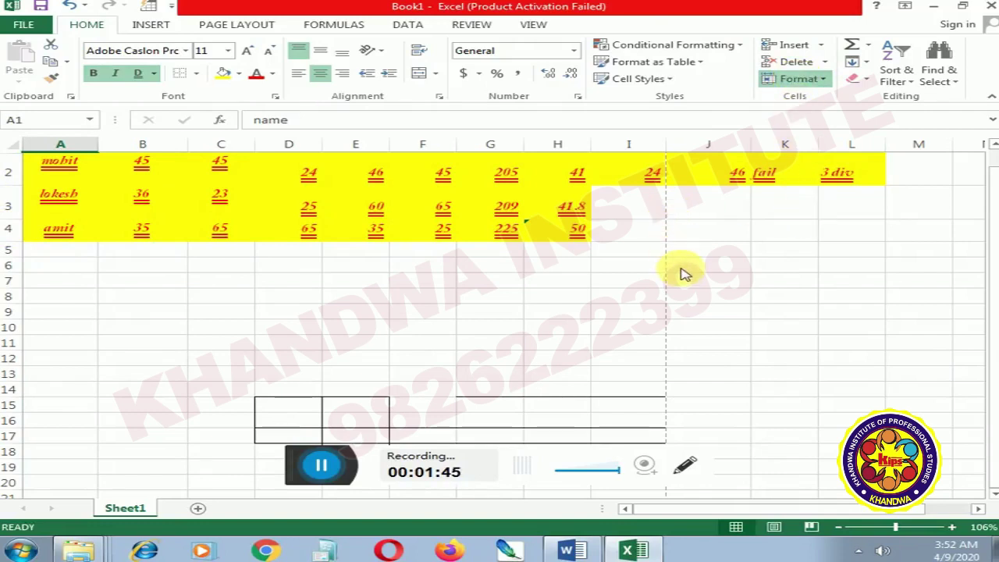
scroll(687, 282, "up", 1)
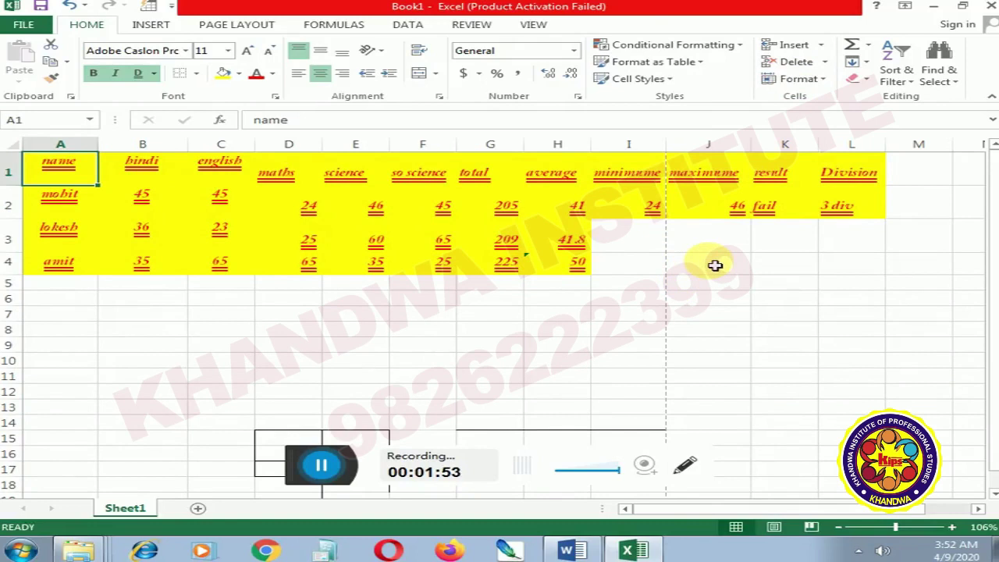
- Add a new worksheet to the workbook and return to Sheet1
left_click(199, 511)
left_click(138, 508)
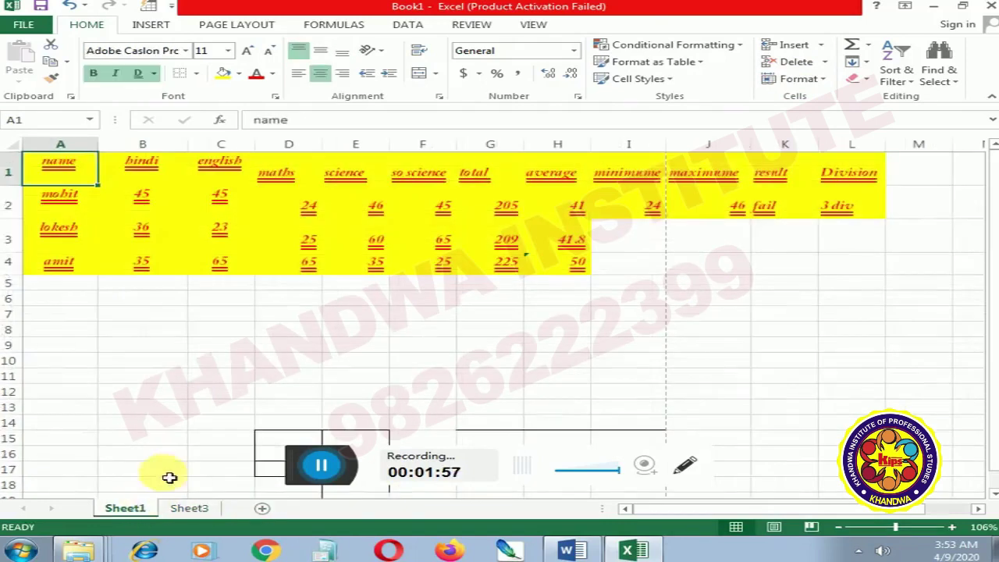
- Hide the worksheet Sheet1 and unhide it again
left_click(207, 375)
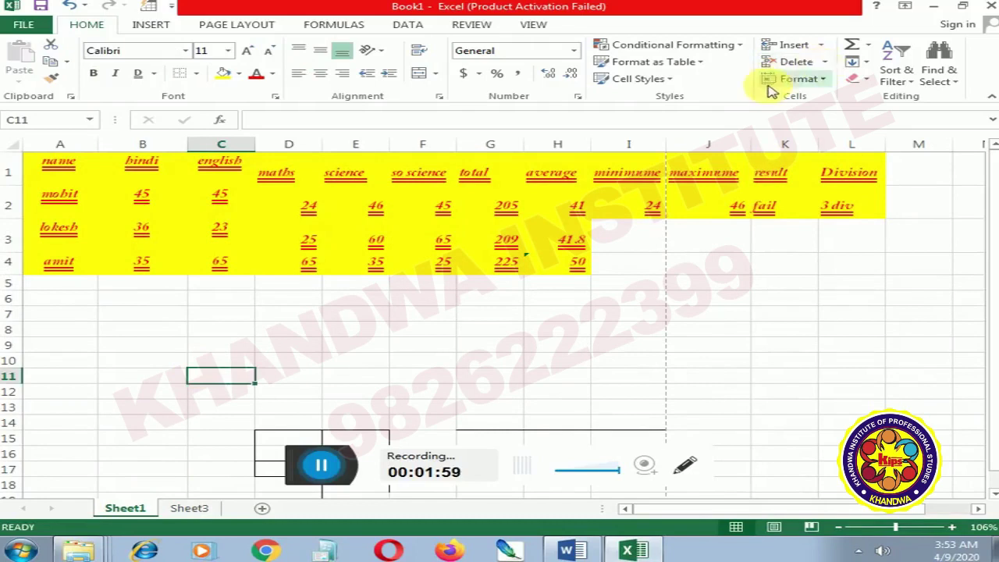
left_click(824, 79)
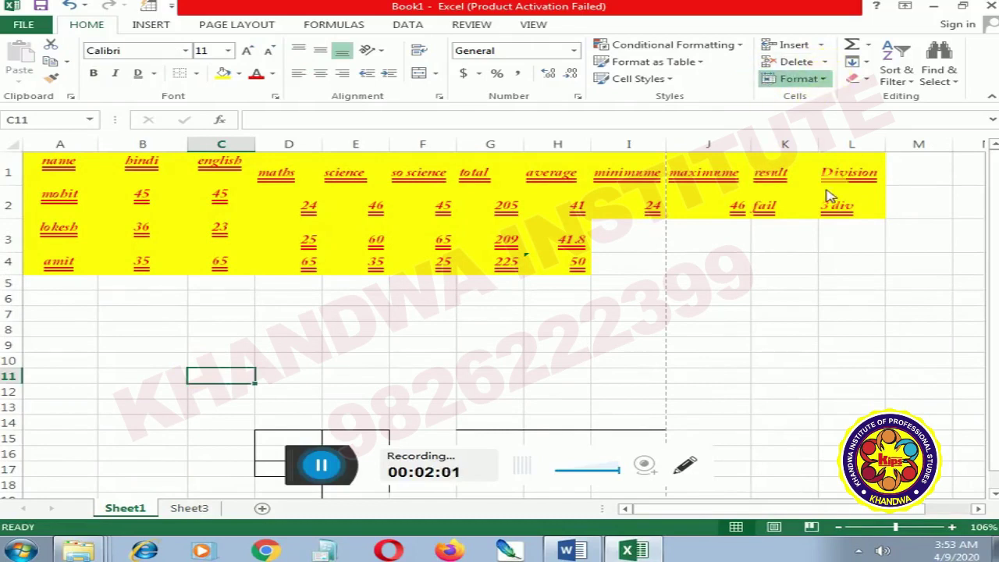
left_click(679, 267)
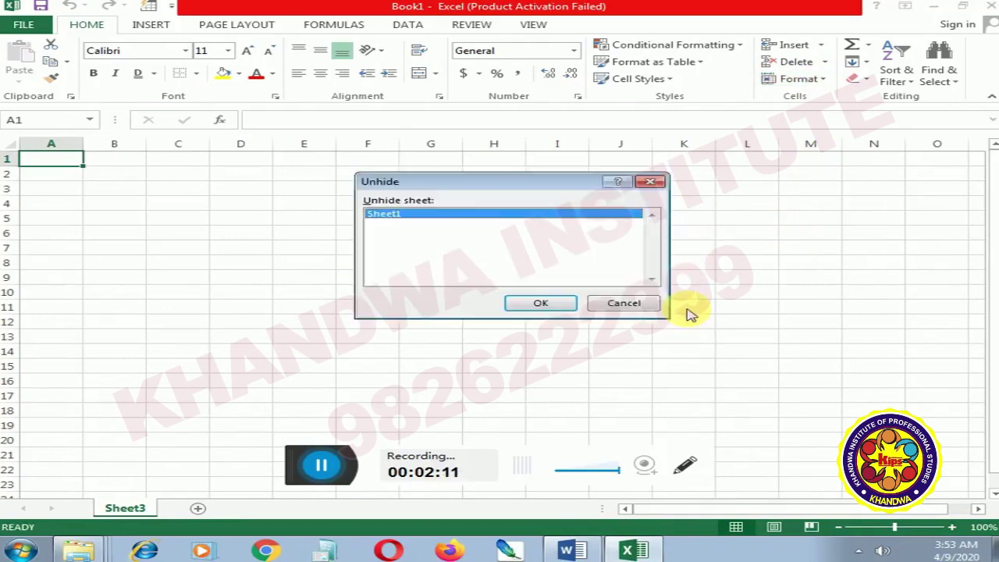
left_click(541, 301)
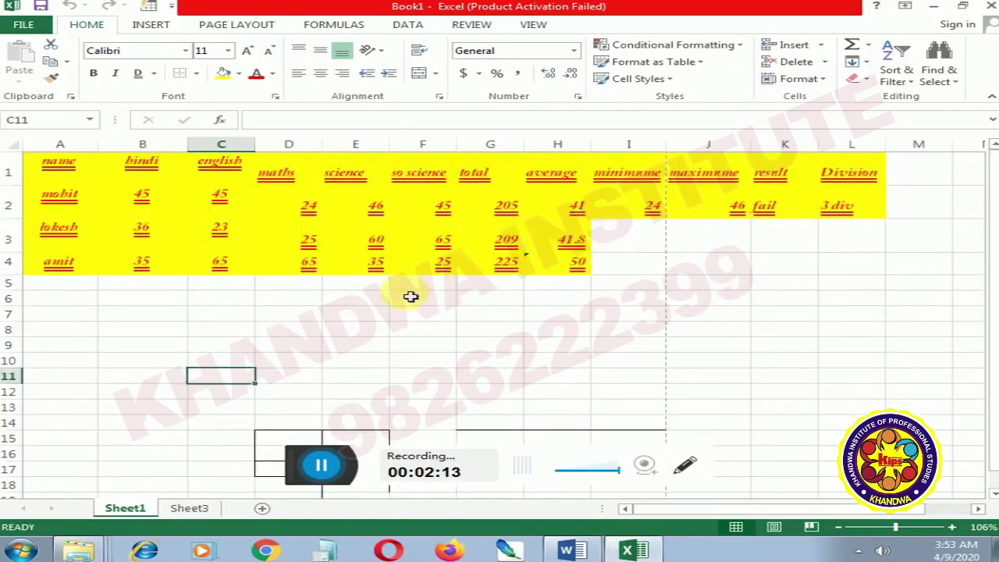
left_click(532, 26)
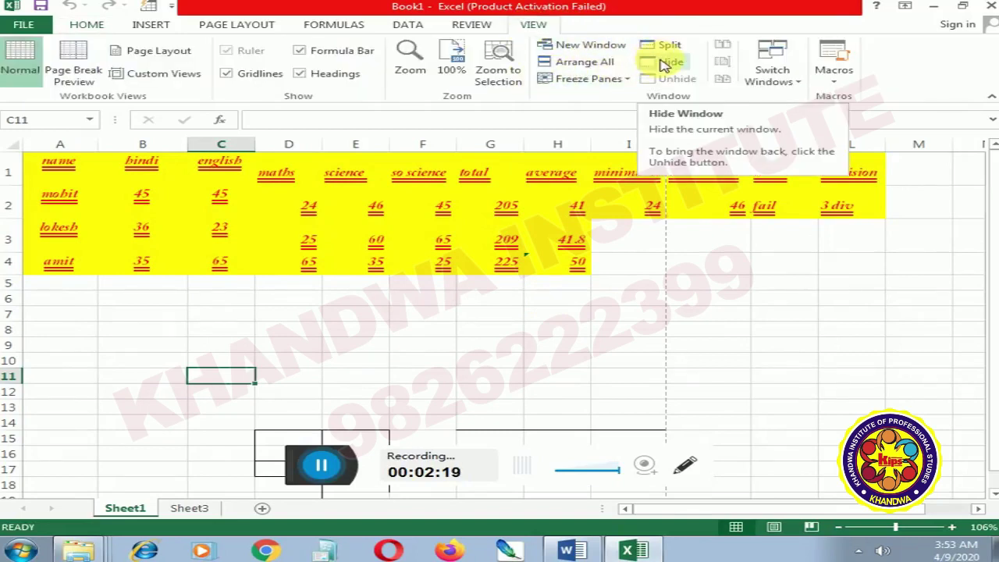
left_click(94, 24)
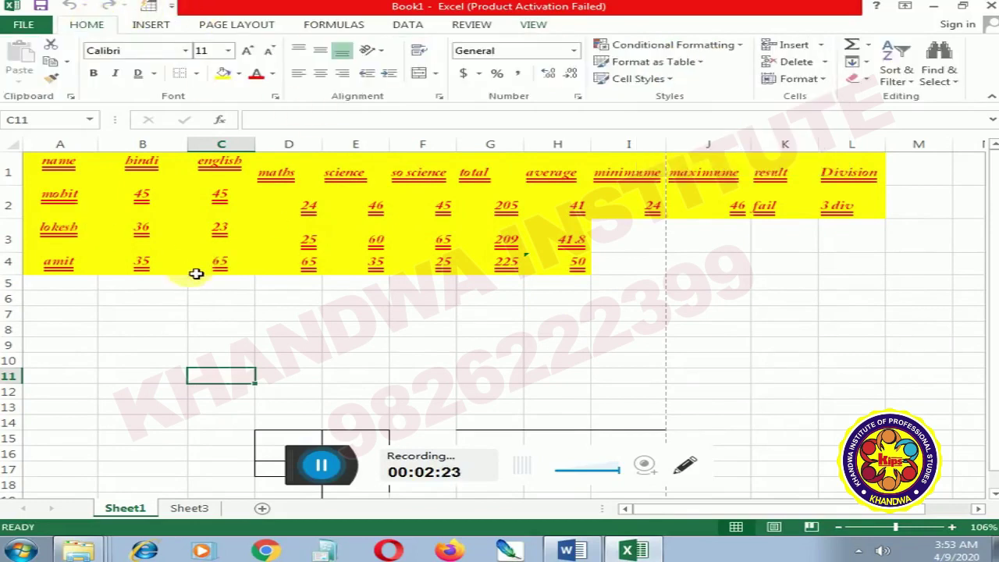
- Merge and centre cells B6:C7 below the table, and unmerge them again
left_click_drag(161, 302, 211, 321)
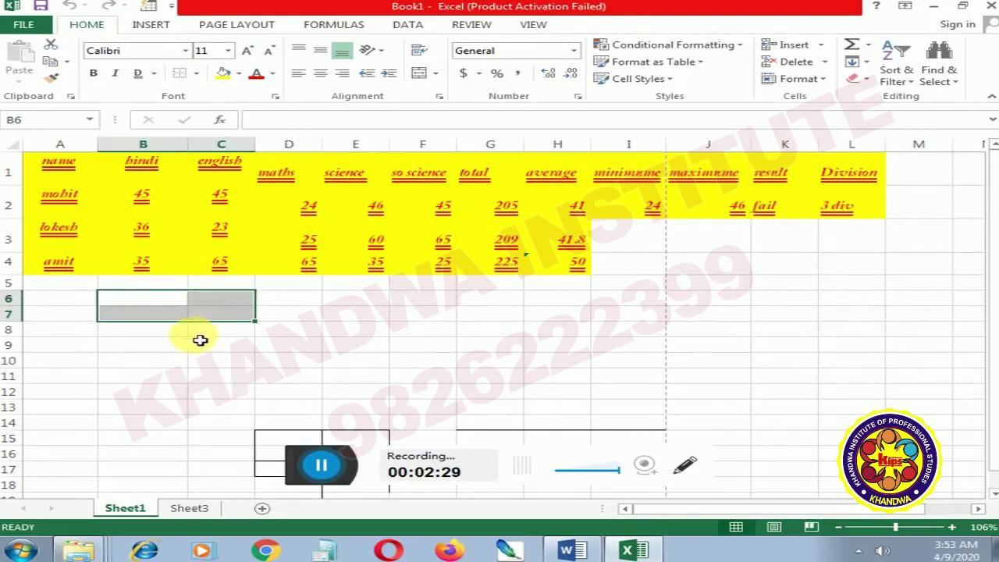
left_click(428, 75)
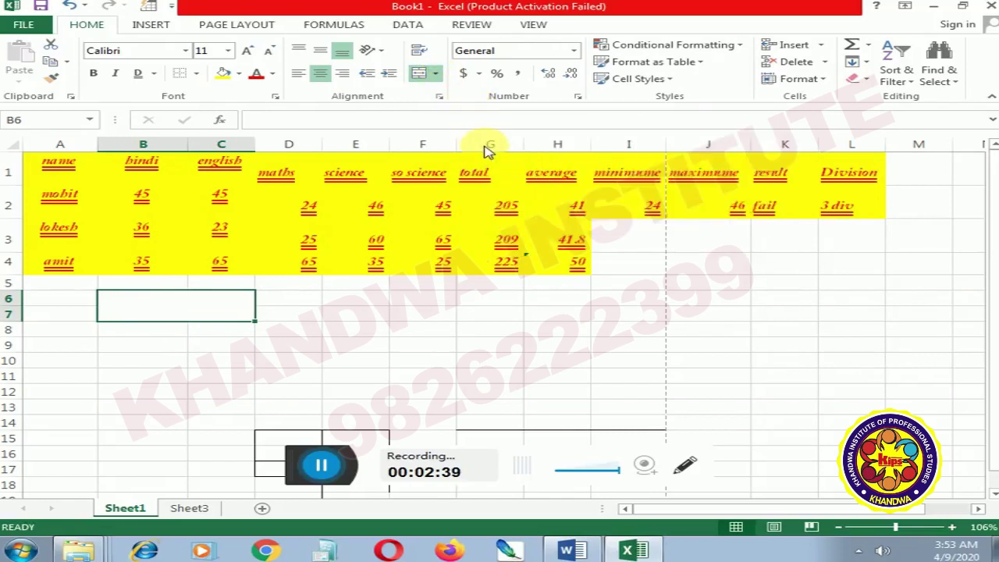
key("ctrl+z")
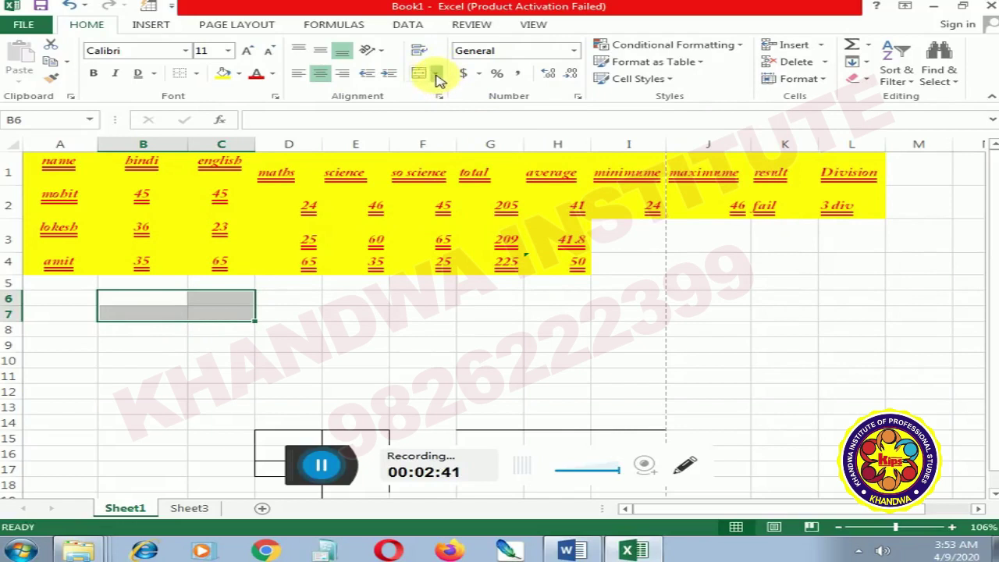
left_click(468, 110)
left_click_drag(184, 344, 183, 336)
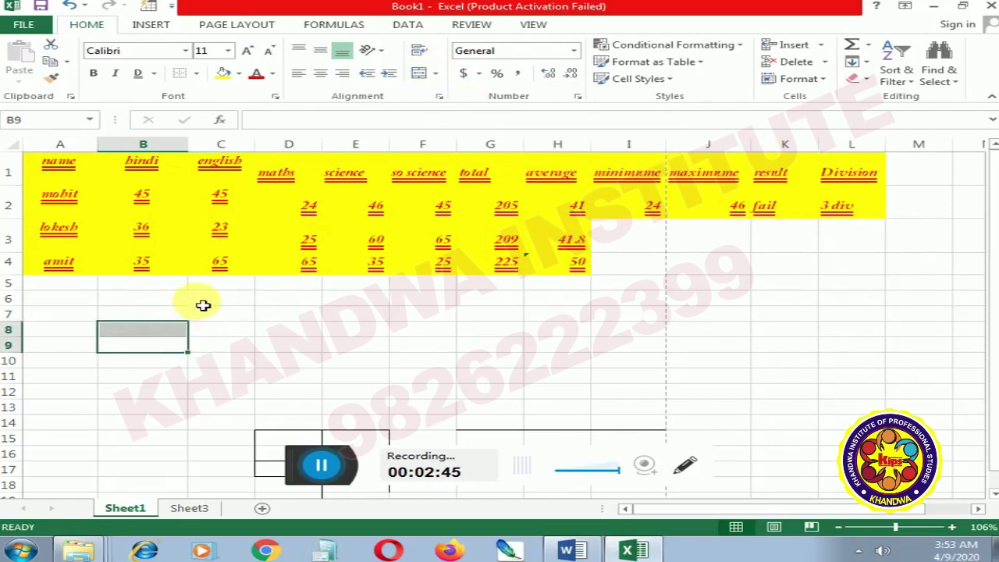
- Merge cells B6:C7 into one cell and enter the text "kghkhhg" in it
left_click_drag(134, 304, 196, 316)
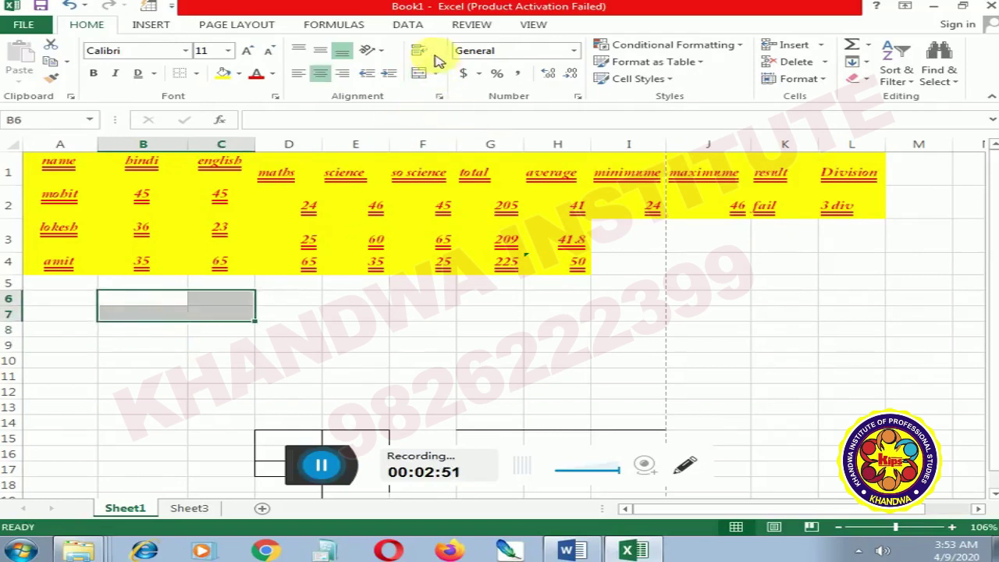
left_click(472, 122)
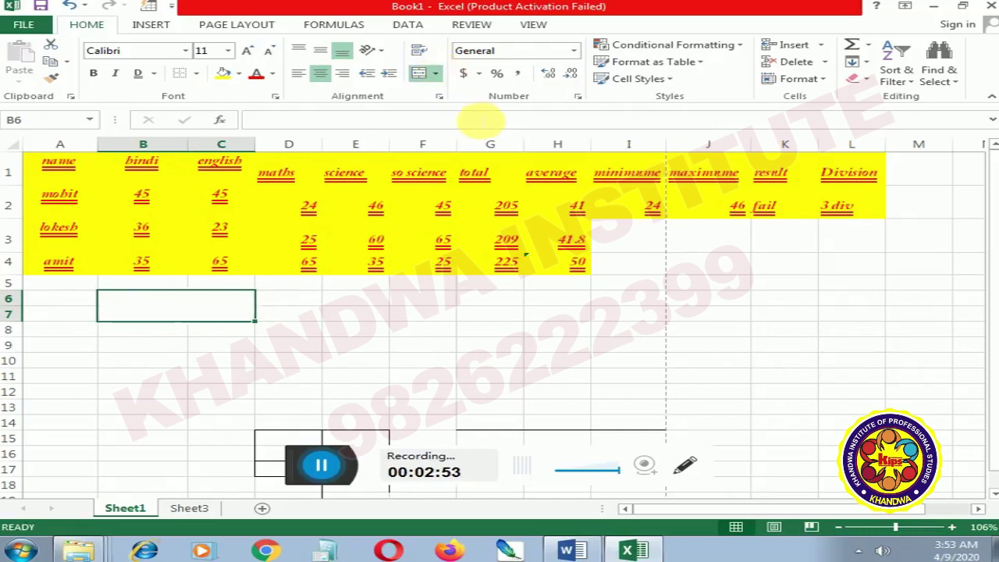
type("kghkhhg")
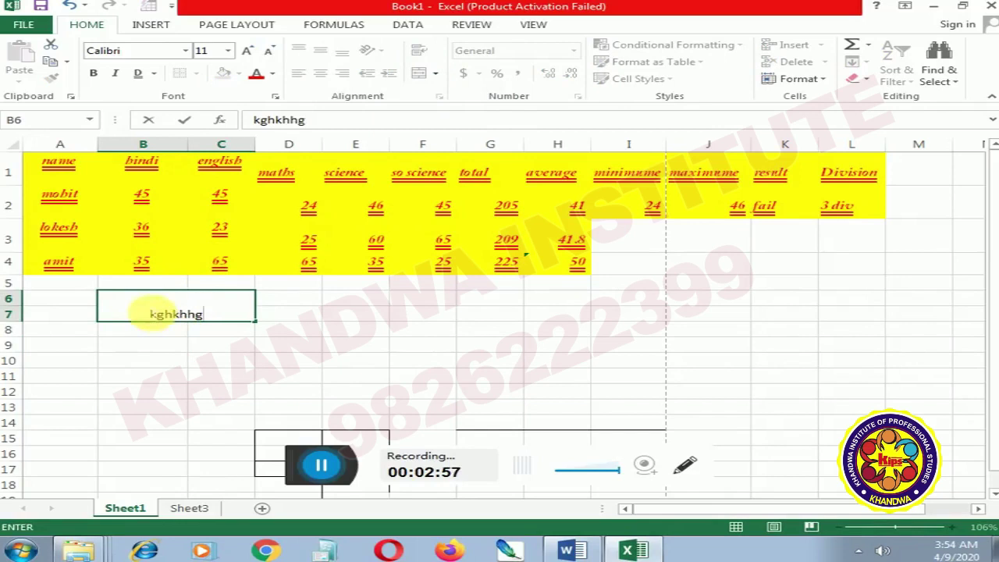
left_click(364, 279)
- Unmerge the merged cell B6:C7 that contains the sample text
left_click(169, 317)
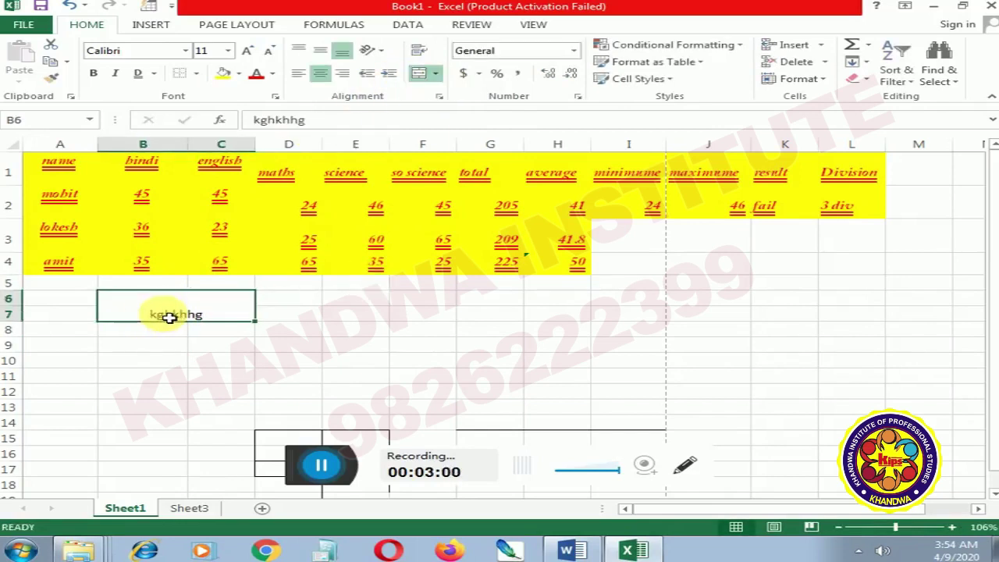
left_click(419, 76)
left_click(172, 326)
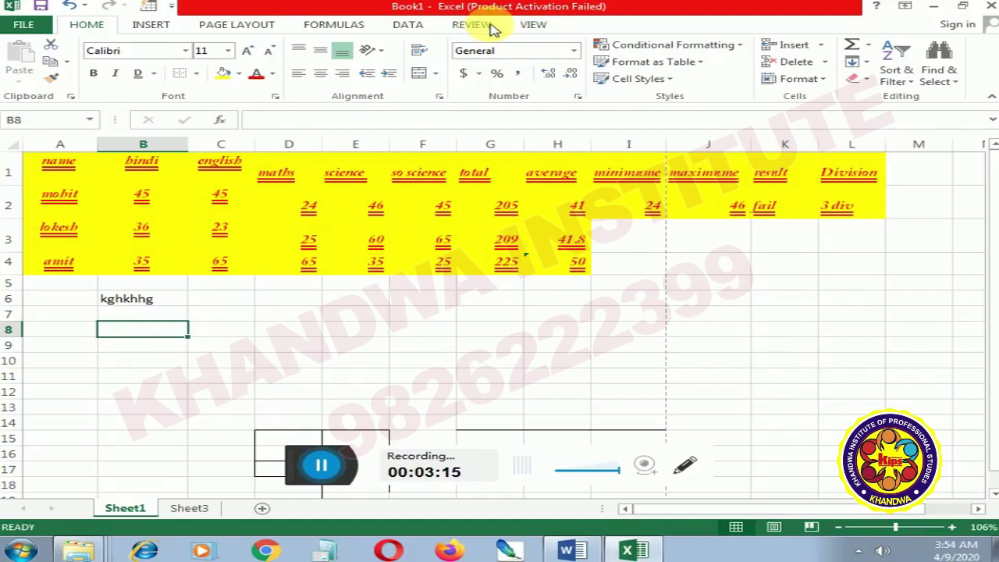
- Freeze the top row of Sheet1 containing the marks table headings
left_click(524, 26)
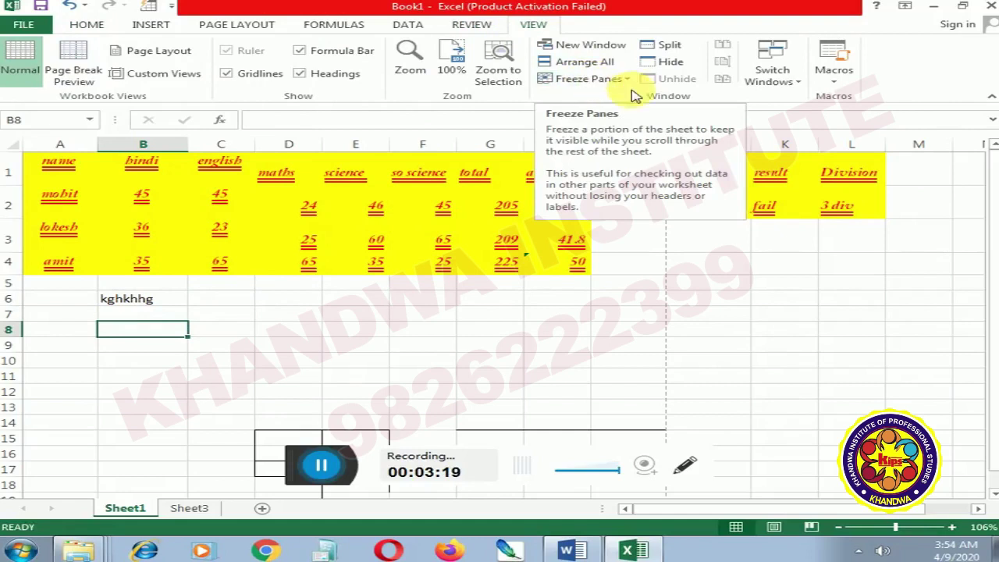
left_click(76, 173)
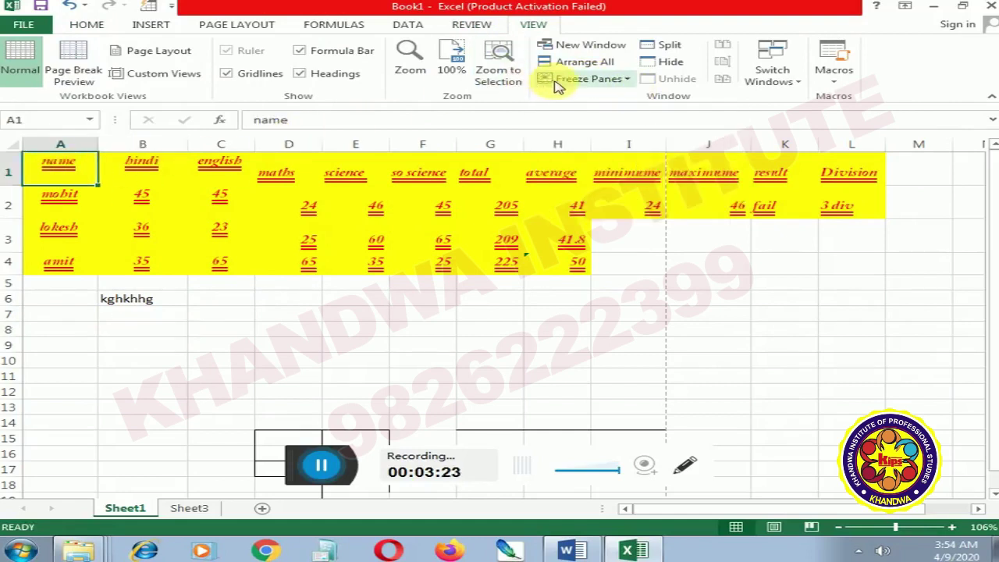
left_click(619, 81)
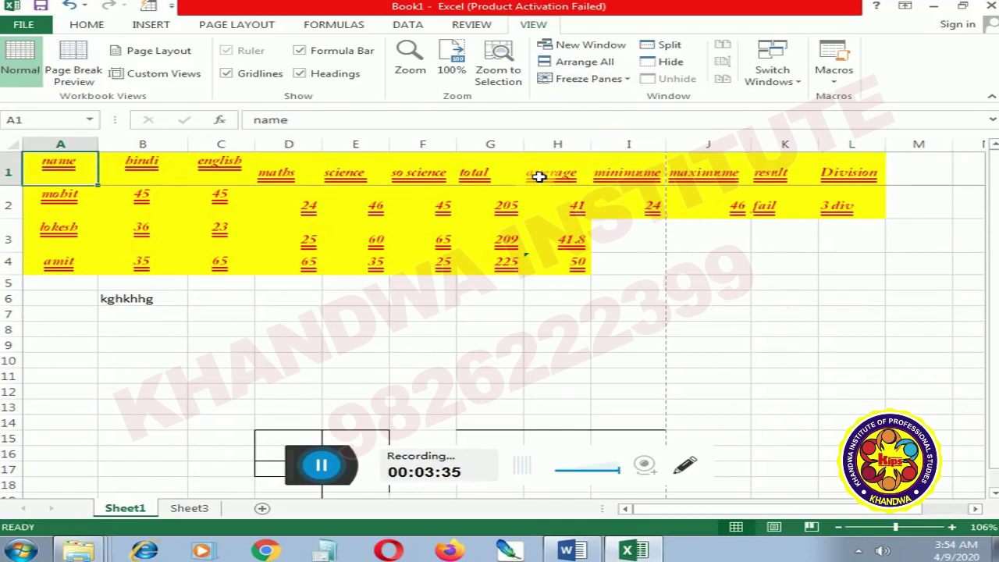
- Move down column A past row 30 and back to cell A1 to check how the frozen header row behaves
key("Down")
key("Down")
key("Down")
key("Down")
key("Down")
key("Down")
key("Down")
key("Down")
key("Down")
key("Down")
key("Down")
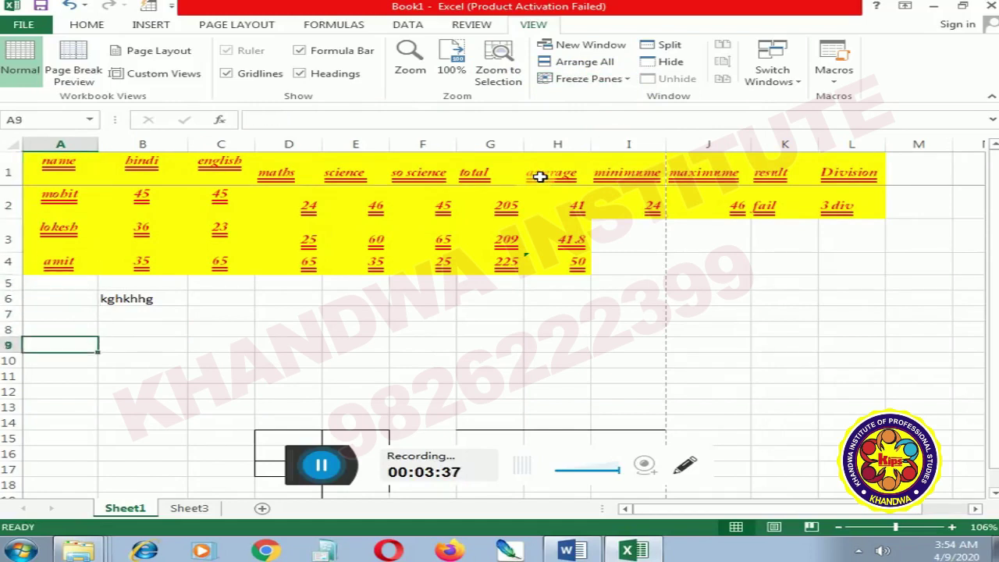
key("Down")
key("Down")
key("Down")
key("Down")
key("Down")
key("Down")
key("Down")
key("Down")
key("Down")
key("Down")
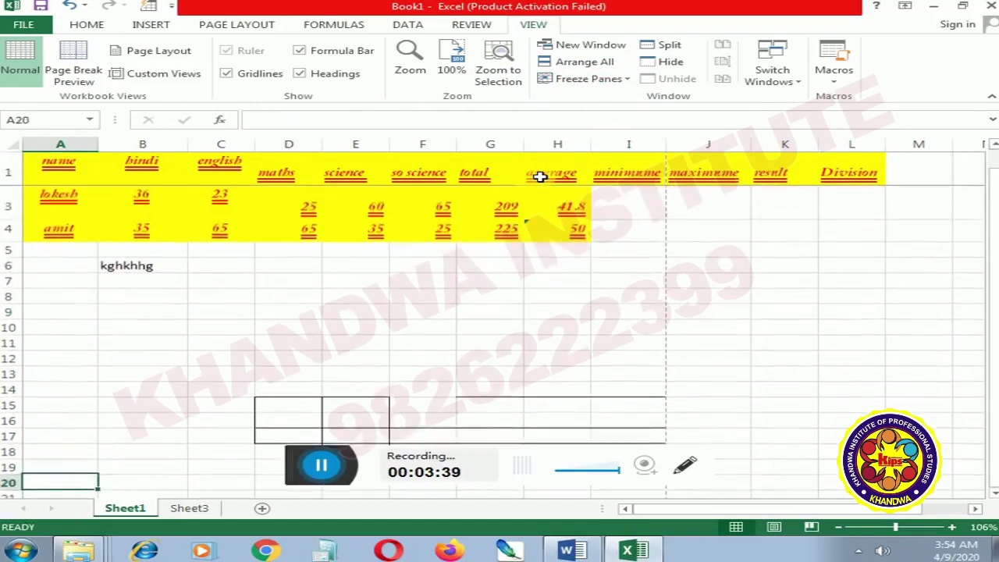
key("Down")
key("Down")
key("Down")
key("Down")
key("Down")
key("Down")
key("Down")
key("Down")
key("Down")
key("Down")
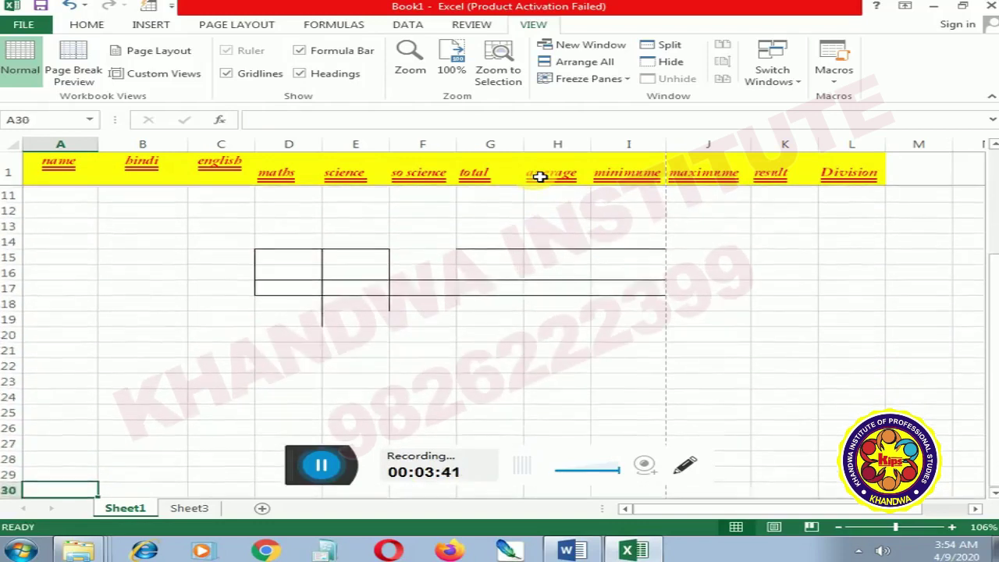
key("Down")
key("Down")
key("Down")
key("Up")
key("Up")
key("Up")
key("Up")
key("Up")
key("Up")
key("Up")
key("Up")
key("Up")
key("Up")
key("Up")
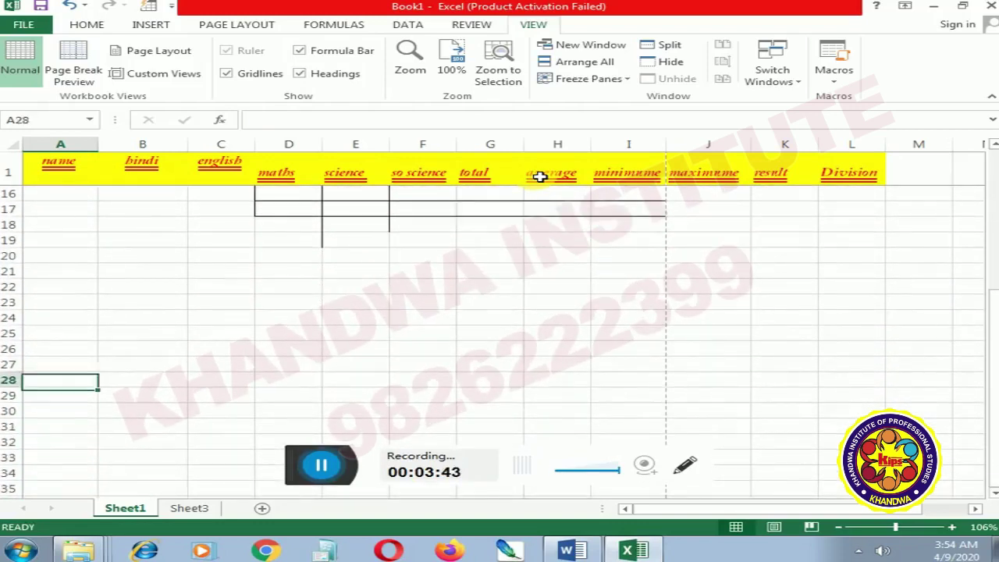
key("Up")
key("Up")
key("Up")
key("Up")
key("Up")
key("Up")
key("Up")
key("Up")
key("Up")
key("Up")
key("Up")
key("Up")
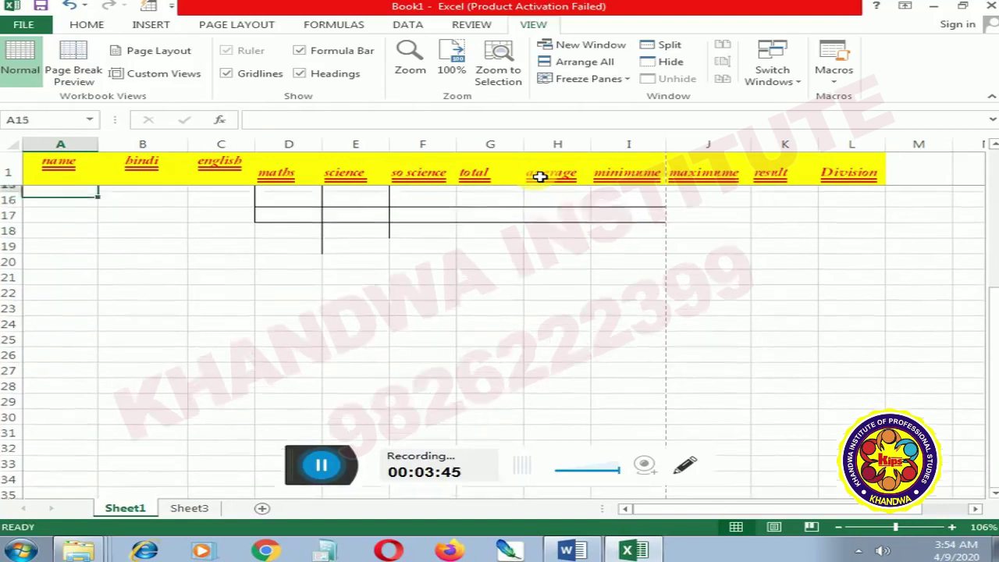
key("Up")
key("Up")
key("Up")
key("Up")
key("Up")
key("Up")
key("Up")
key("Up")
key("Up")
key("Up")
key("Up")
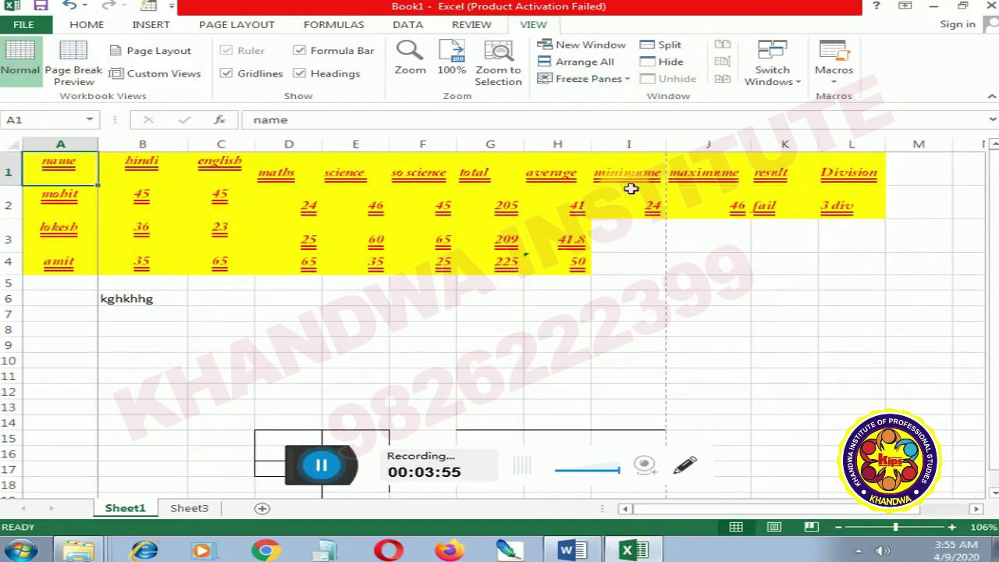
- Move along row 2 from the maths mark past the Division column and back to column A to check the frozen first column
left_click(307, 196)
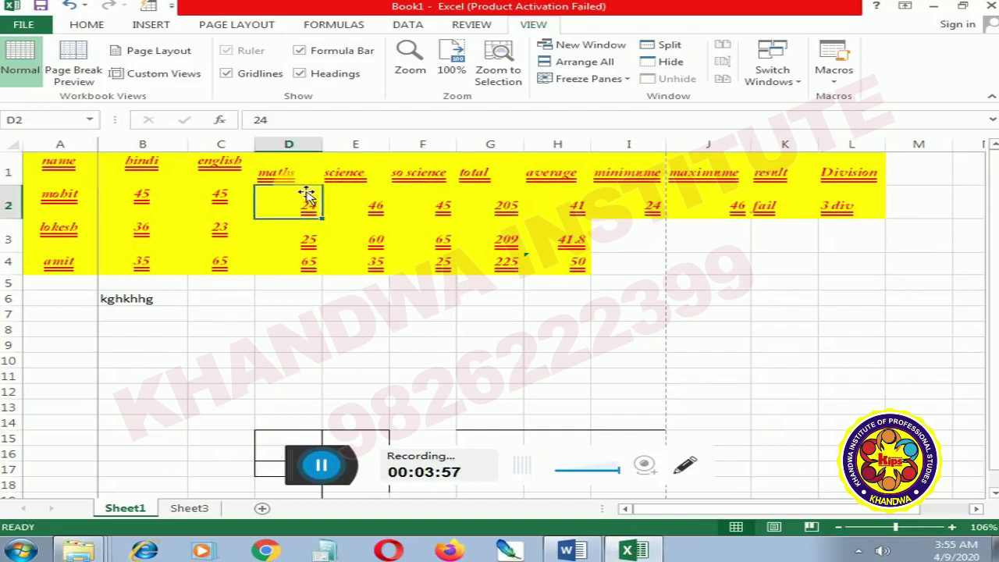
key("Right")
key("Right")
key("Right")
key("Right")
key("Right")
key("Right")
key("Right")
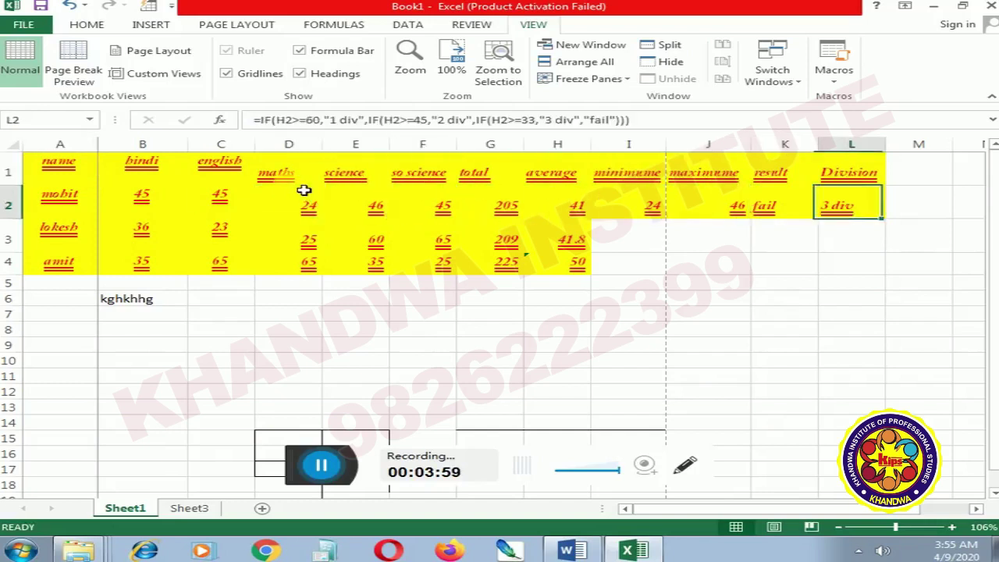
key("Right")
key("Right")
key("Right")
key("Right")
key("Right")
key("Left")
key("Left")
key("Left")
key("Left")
key("Left")
key("Left")
key("Left")
key("Left")
key("Left")
key("Left")
key("Left")
key("Left")
key("Left")
key("Left")
key("Left")
key("Up")
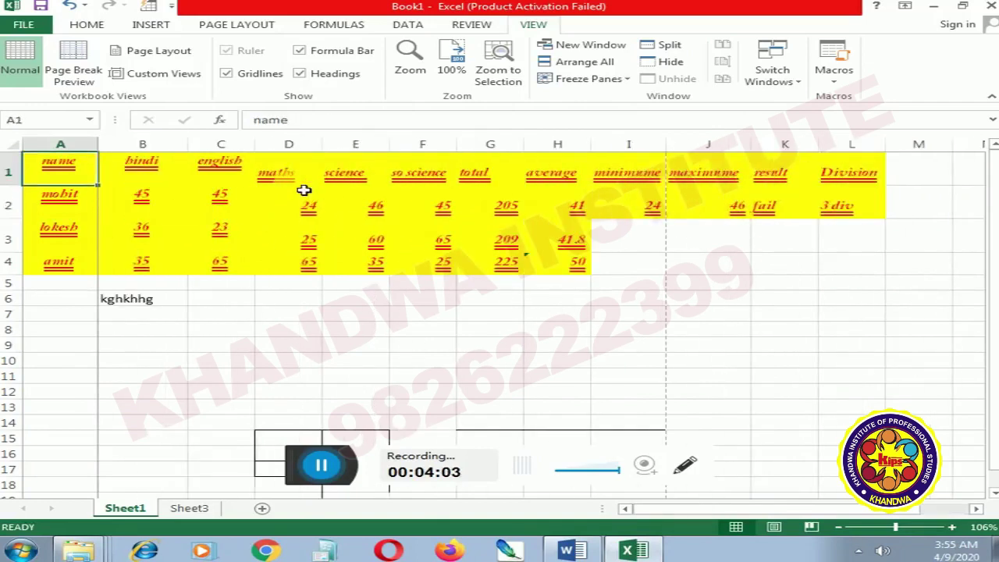
key("Down")
key("Up")
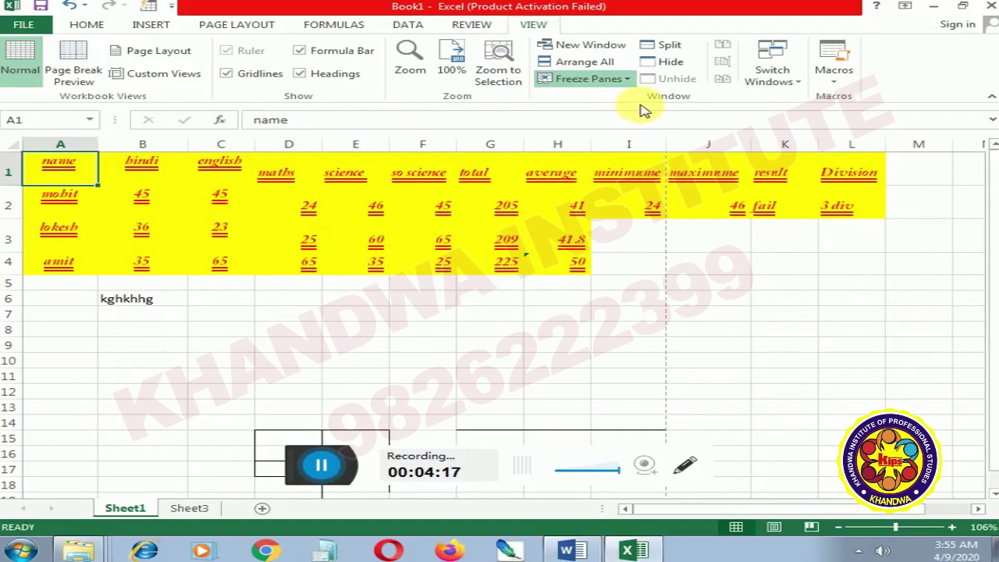
- Freeze panes at cell B2 to lock both the header row and the name column
left_click(137, 184)
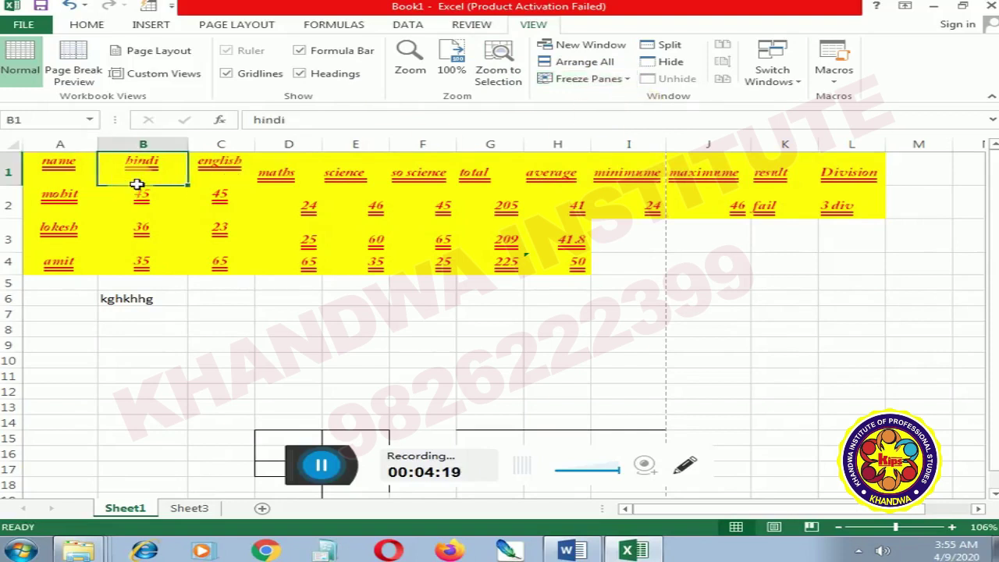
left_click(135, 201)
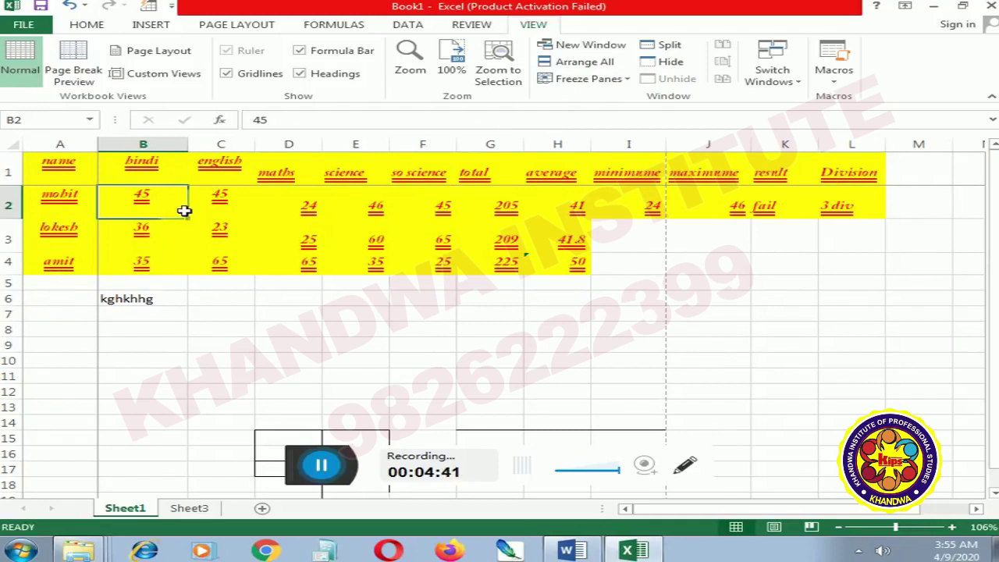
- Move down column B to row 24 and scroll back up to check the frozen header row
key("Down")
key("Down")
key("Down")
key("Down")
key("Down")
key("Down")
key("Down")
key("Down")
key("Down")
key("Down")
key("Down")
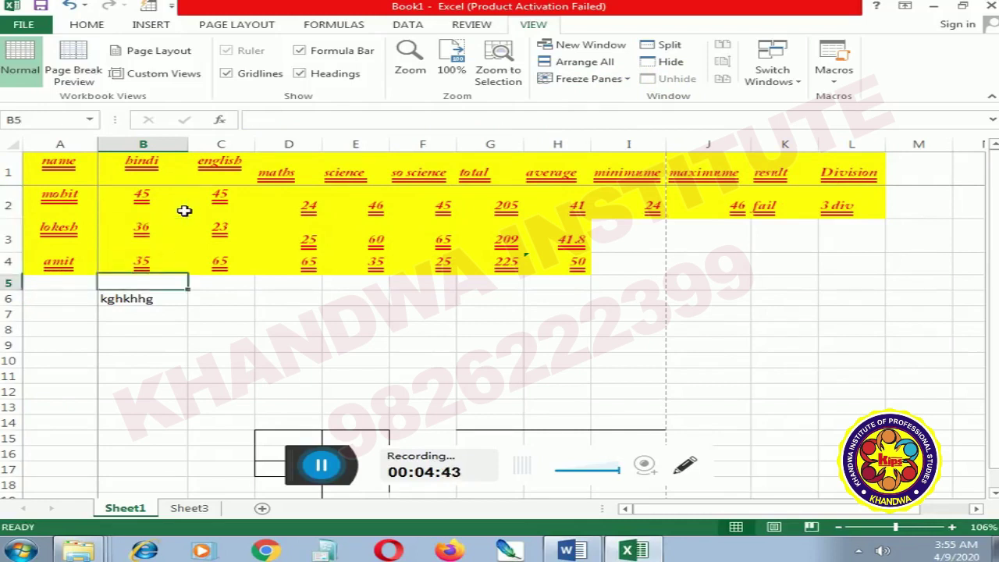
key("Down")
key("Down")
key("Down")
key("Down")
key("Down")
key("Down")
key("Down")
key("Down")
key("Down")
key("Down")
key("Down")
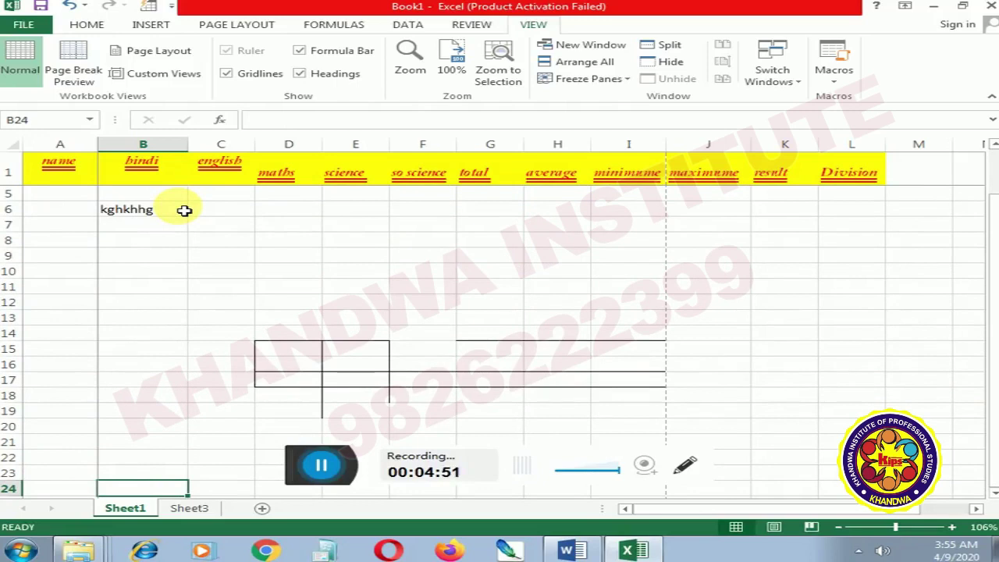
scroll(185, 210, "up", 1)
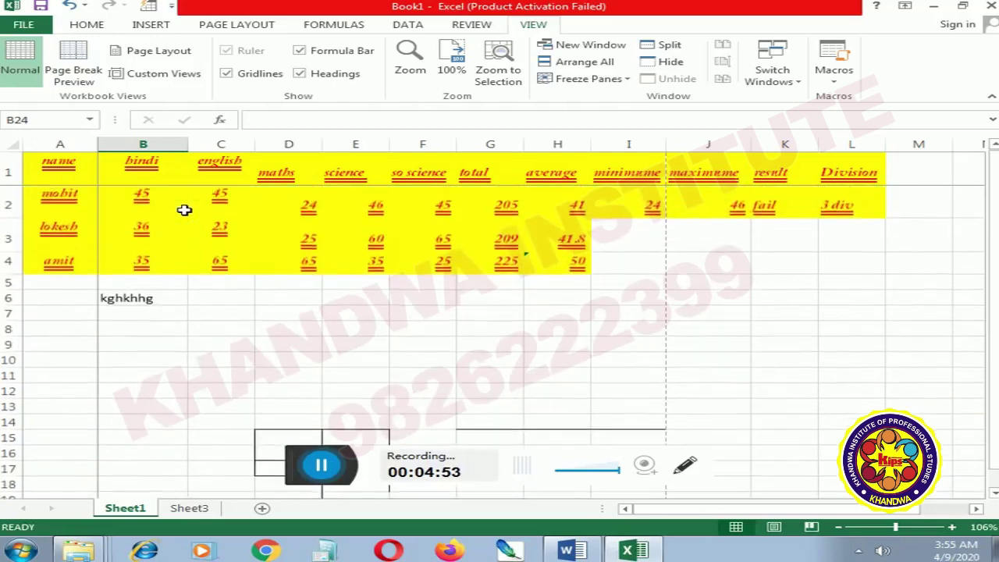
- Move across row 2 beyond the maximum column and back to cell B2 to check the frozen name column
left_click(168, 204)
left_click(739, 207)
key("Right")
key("Right")
key("Right")
key("Right")
key("Right")
key("Right")
key("Right")
key("Left")
key("Left")
key("Left")
key("Left")
key("Left")
key("Left")
key("Left")
key("Left")
key("Left")
key("Left")
key("Left")
key("Left")
key("Left")
key("Left")
key("Left")
key("Left")
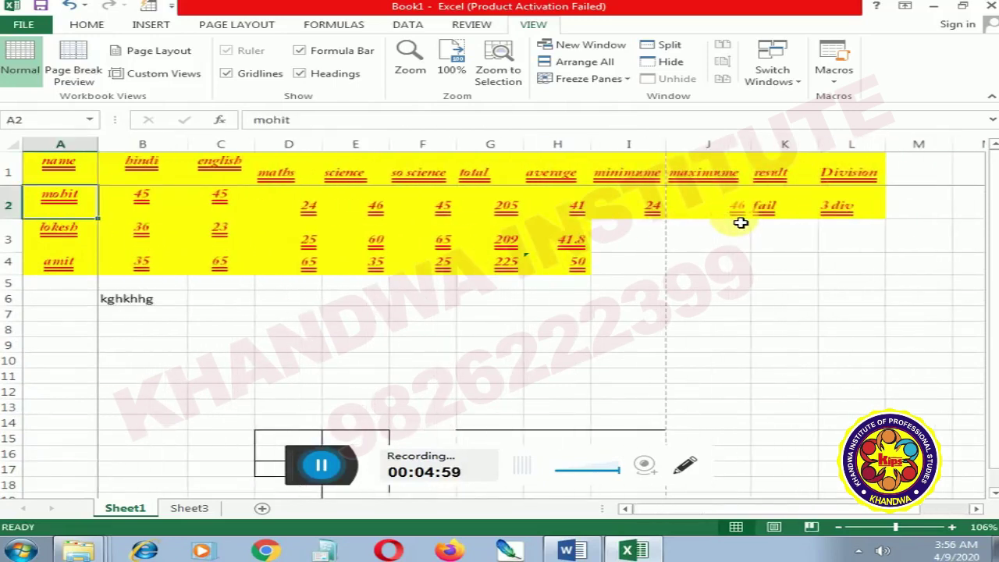
key("Right")
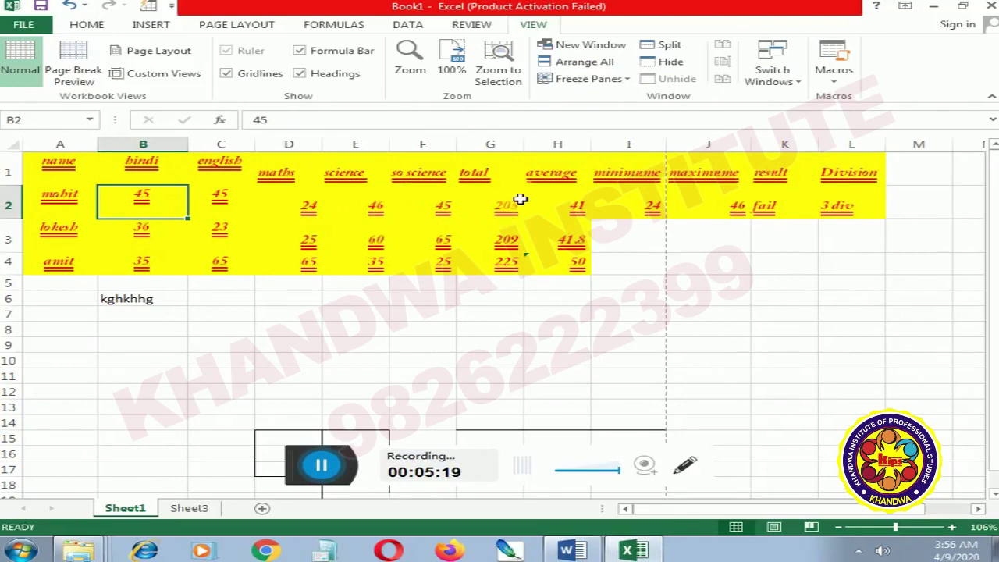
- Split the worksheet before the so science column and bring the second pane back to column A
left_click(451, 145)
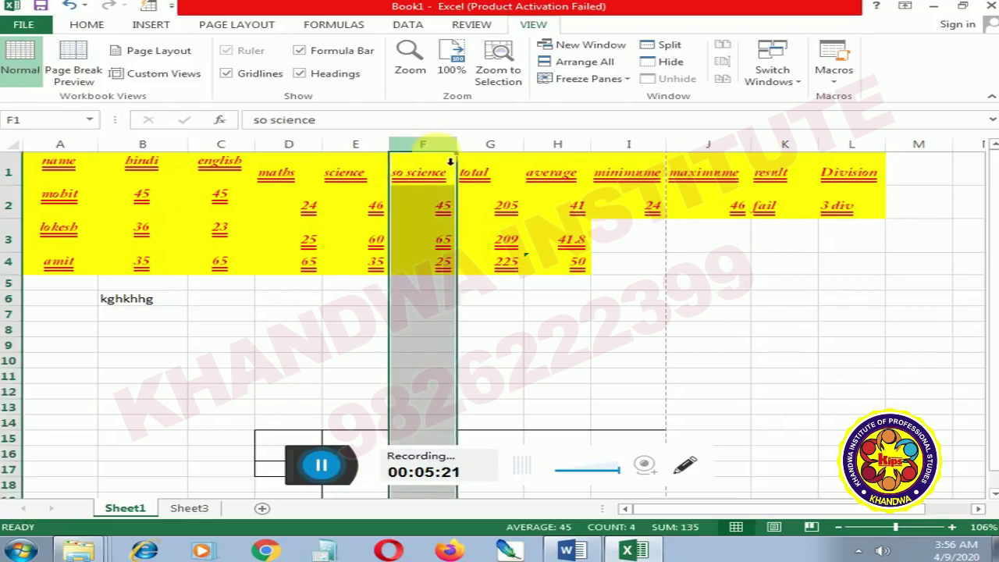
left_click(670, 45)
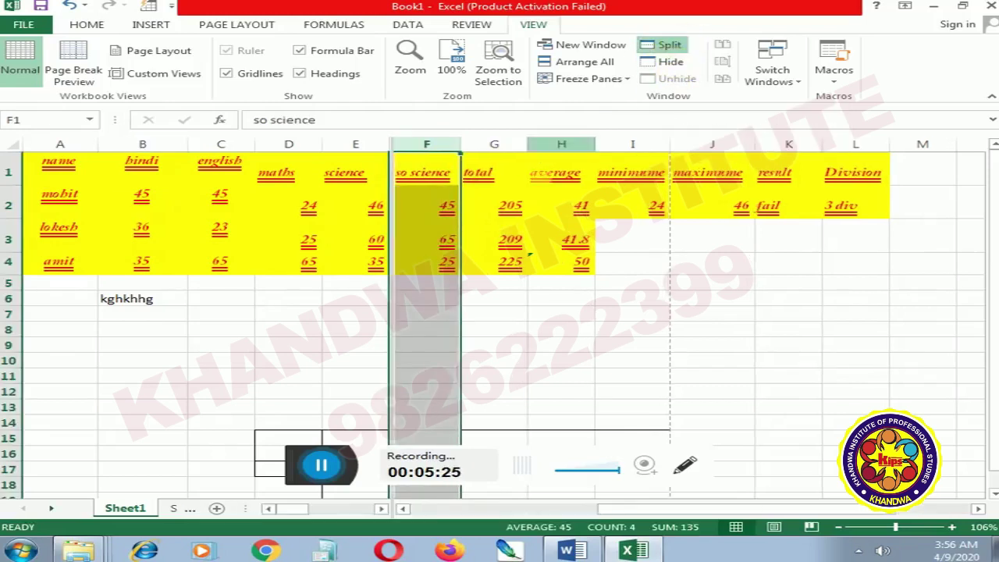
scroll(511, 212, "down", 2)
scroll(511, 212, "up", 4)
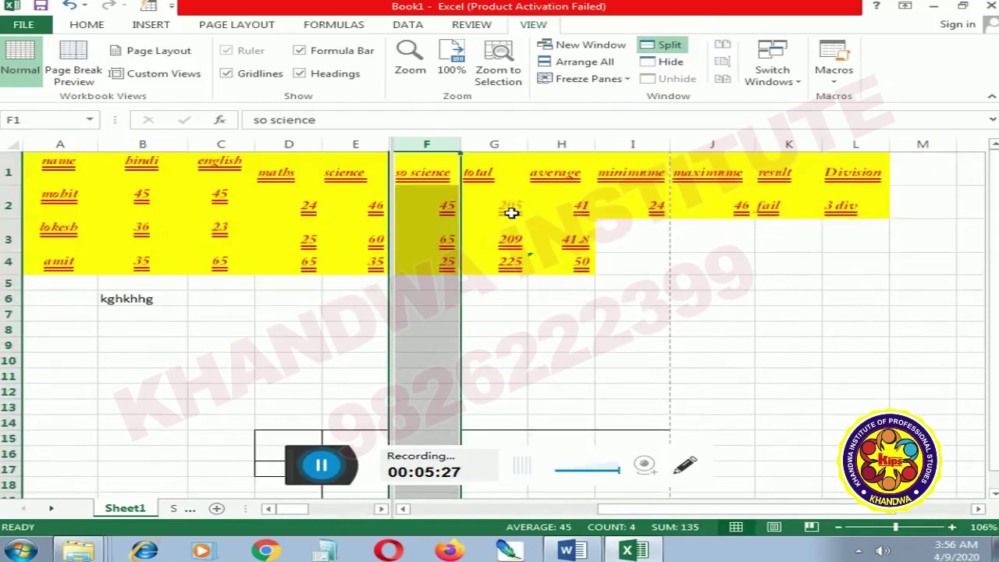
left_click(309, 248)
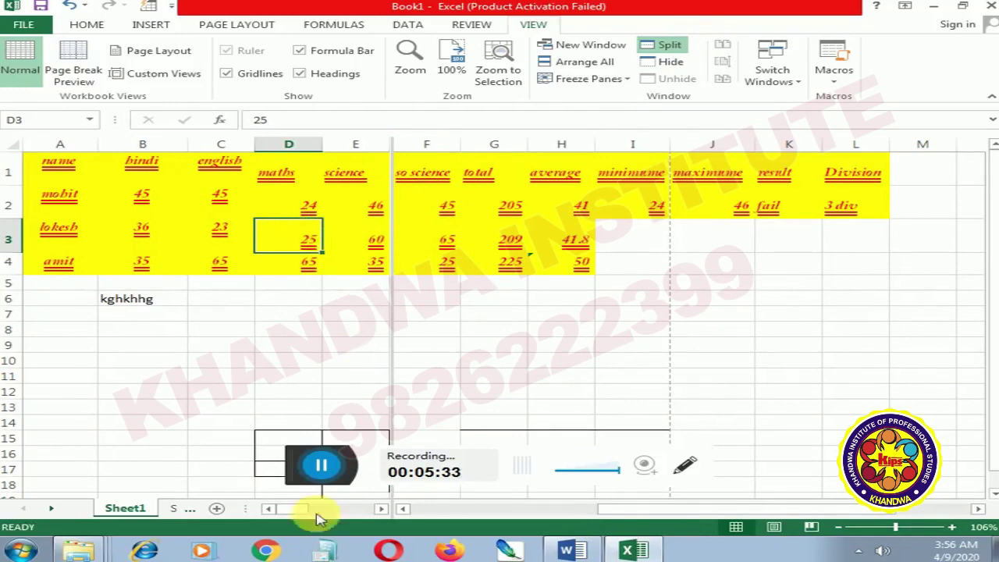
mouse_move(301, 510)
left_mouse_down()
mouse_move(367, 515)
mouse_move(295, 518)
left_mouse_up()
left_click_drag(598, 507, 423, 542)
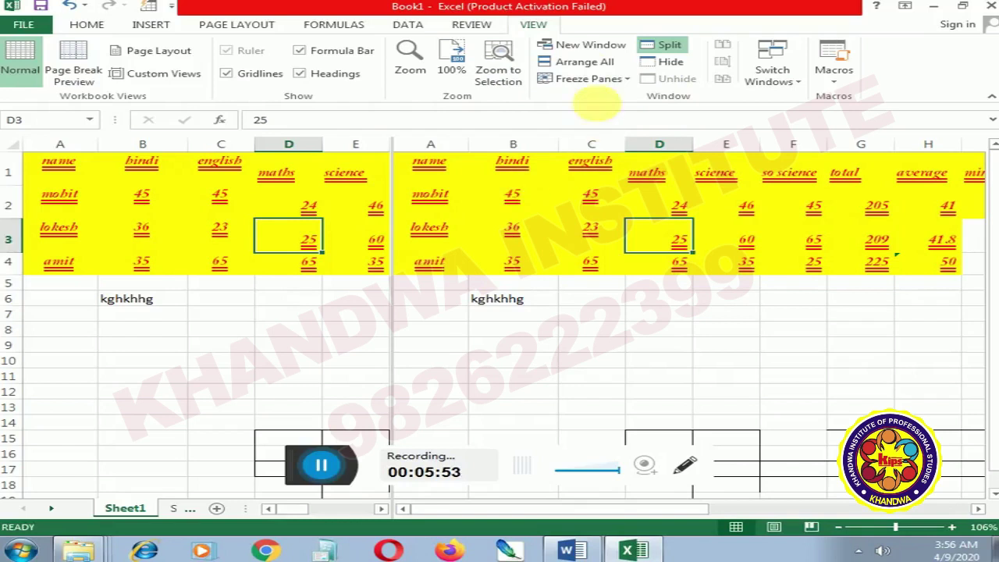
- Remove the split from the marks worksheet and switch to the Word document with the Unit 4 topic list
left_click(649, 49)
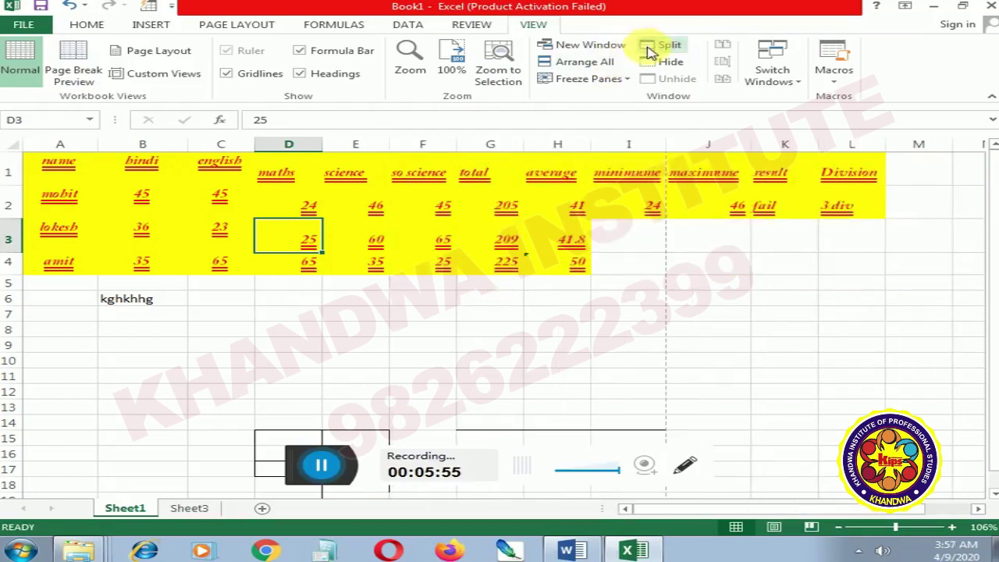
key("alt+Tab")
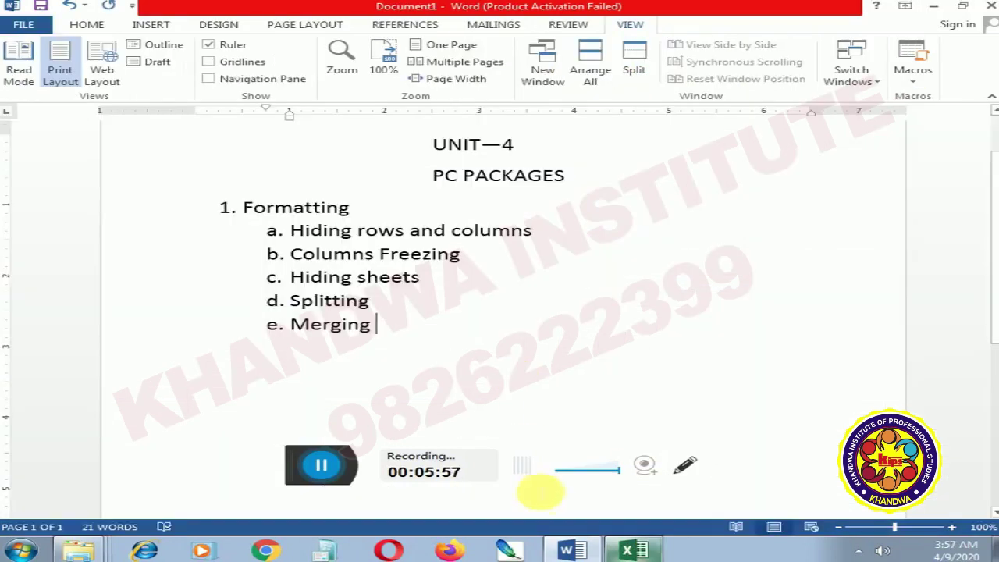